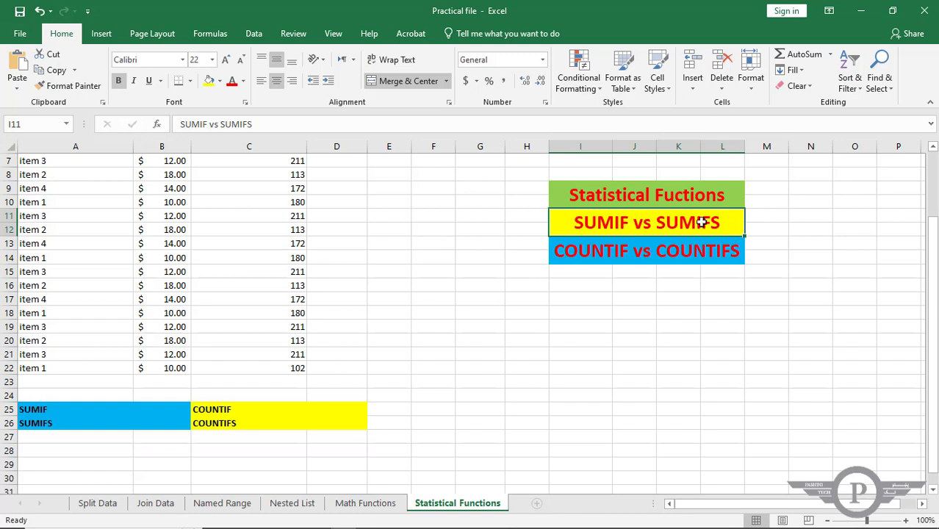
Step: Place the edit point after 'vs' in the SUMIF vs SUMIFS heading
{"action": "left_click", "coordinate": [624, 254]}
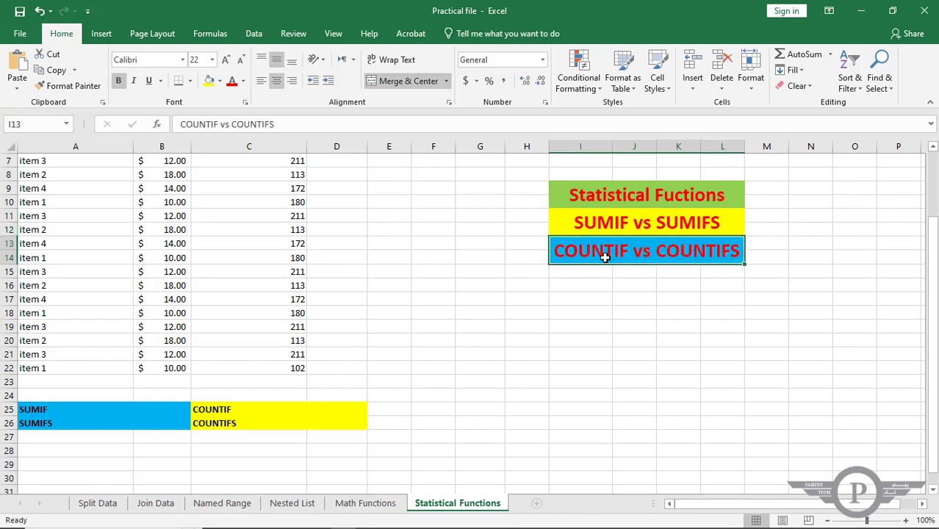
{"action": "double_click", "coordinate": [638, 224]}
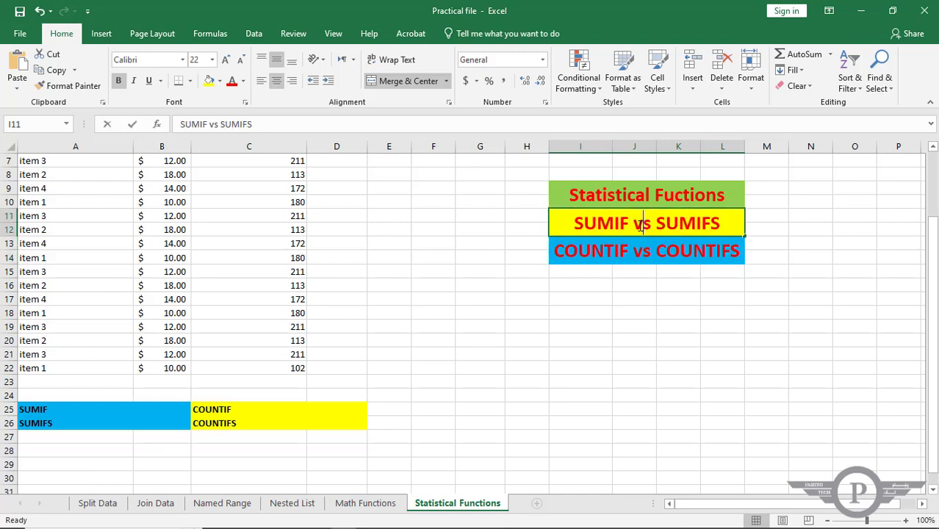
{"action": "left_click", "coordinate": [643, 224]}
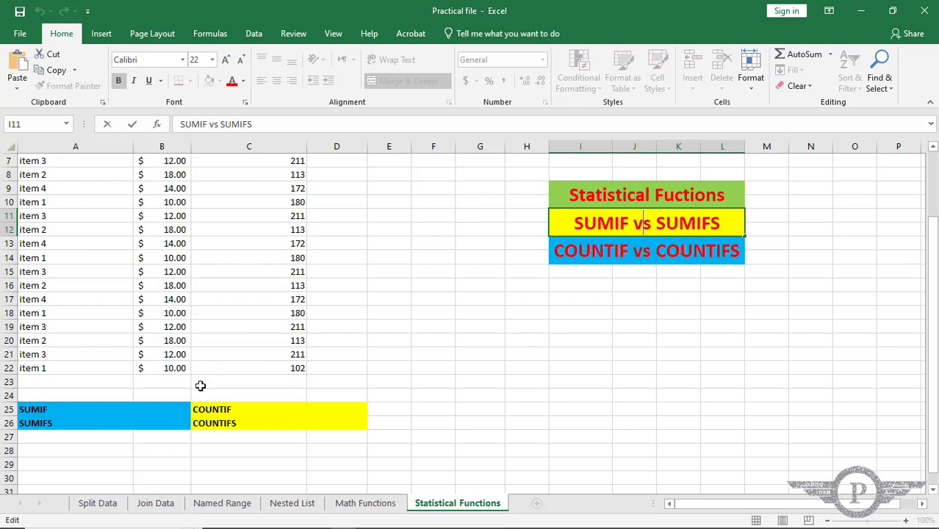
Step: Enter =SUMIF(A2:A22,"item 1",B2:B22) in B25, returning 60
{"action": "left_click", "coordinate": [178, 409]}
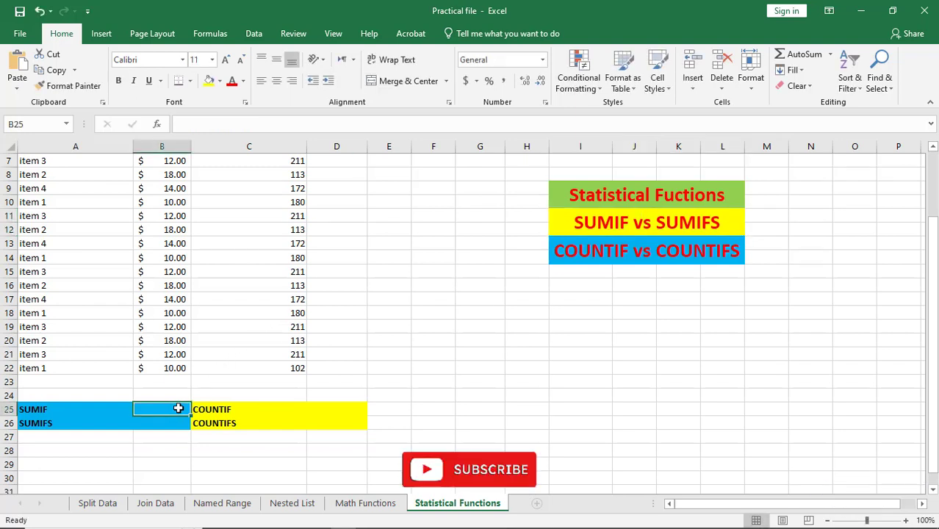
{"action": "type", "text": "="}
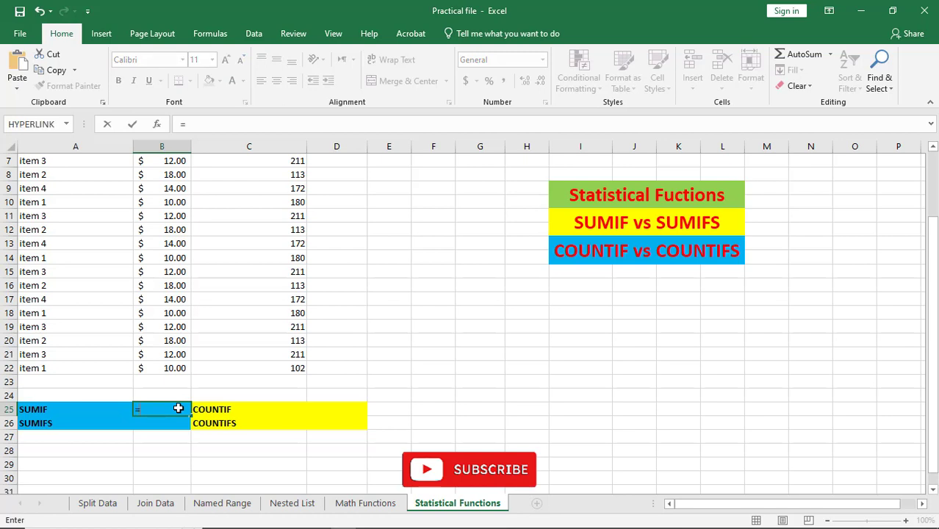
{"action": "type", "text": "su"}
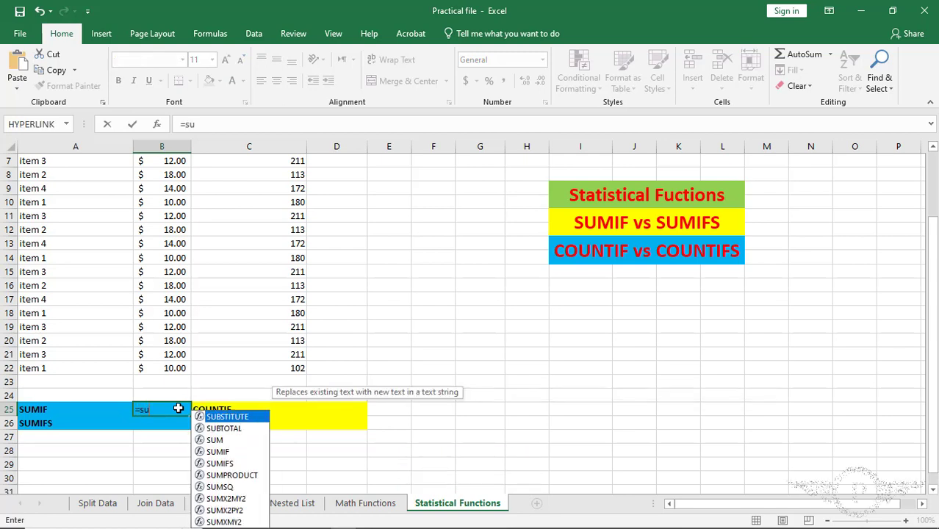
{"action": "key", "text": "Down"}
{"action": "key", "text": "Tab"}
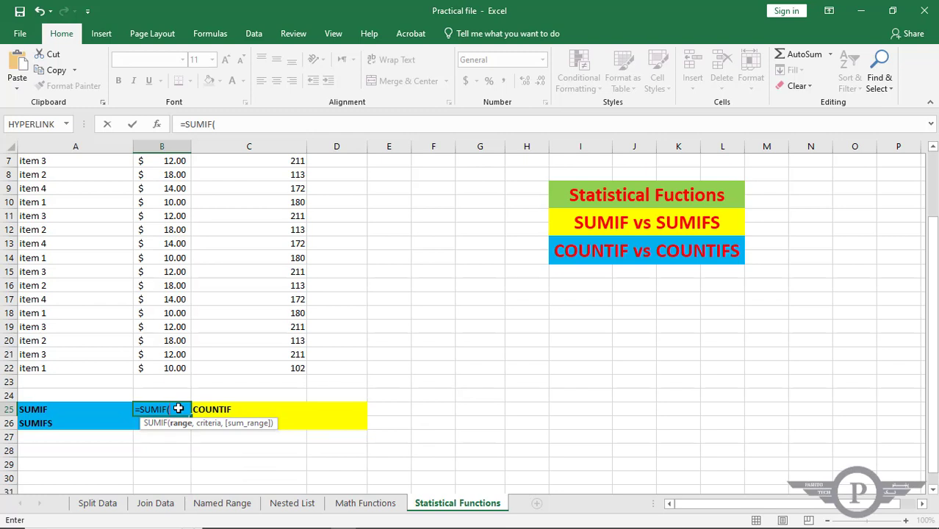
{"action": "left_click_drag", "start_coordinate": [173, 367], "coordinate": [94, 310]}
{"action": "left_click", "coordinate": [257, 125]}
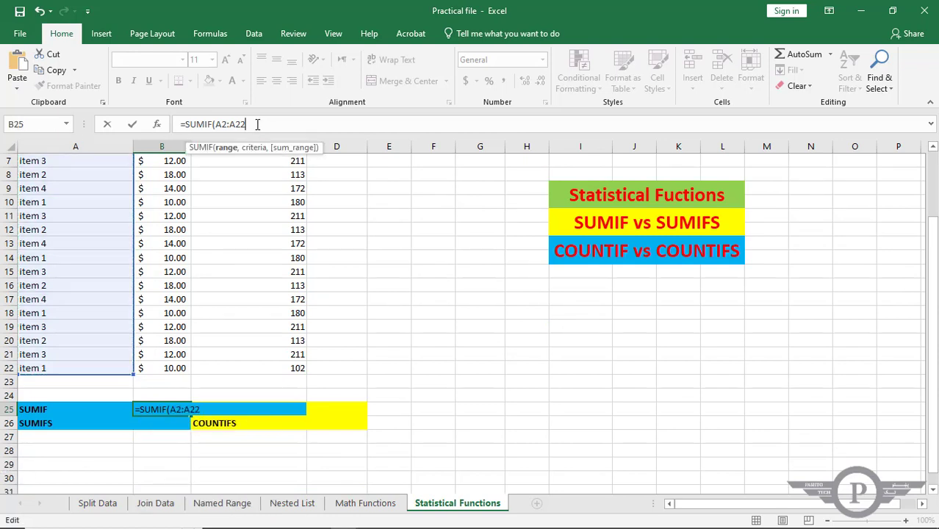
{"action": "type", "text": ","}
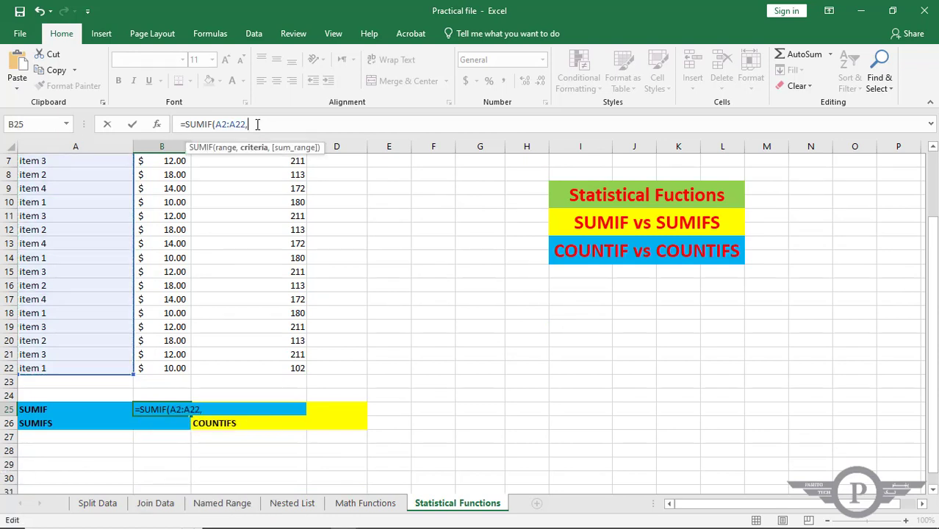
{"action": "type", "text": "\"item 1\","}
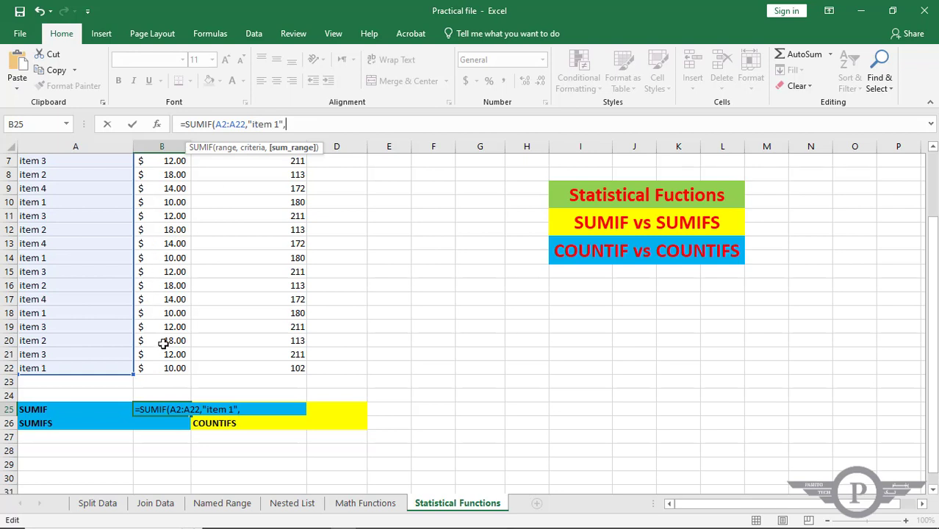
{"action": "type", "text": "b"}
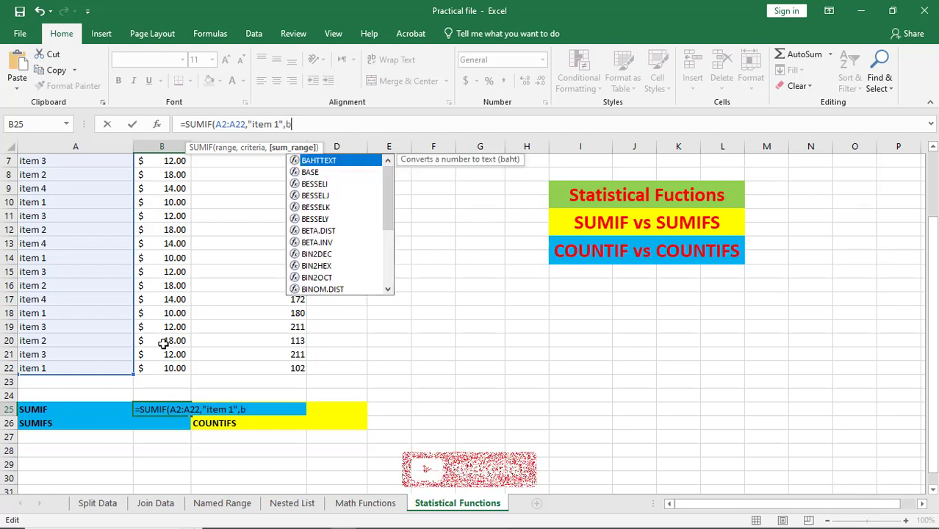
{"action": "type", "text": "2:"}
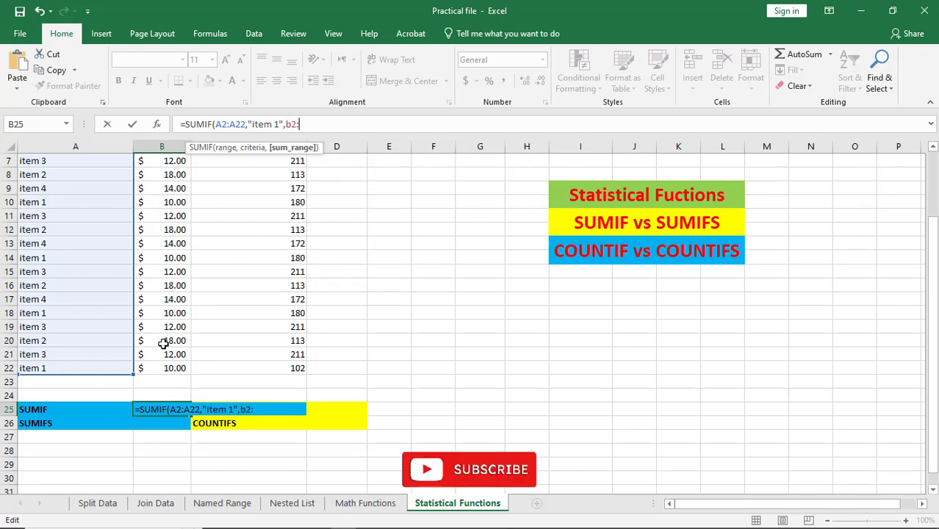
{"action": "type", "text": "b22"}
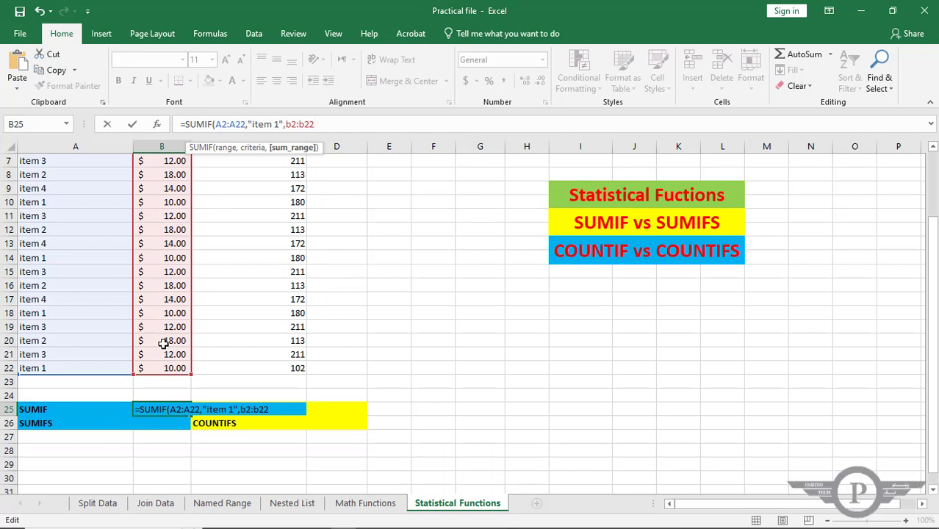
{"action": "key", "text": "ctrl+Return"}
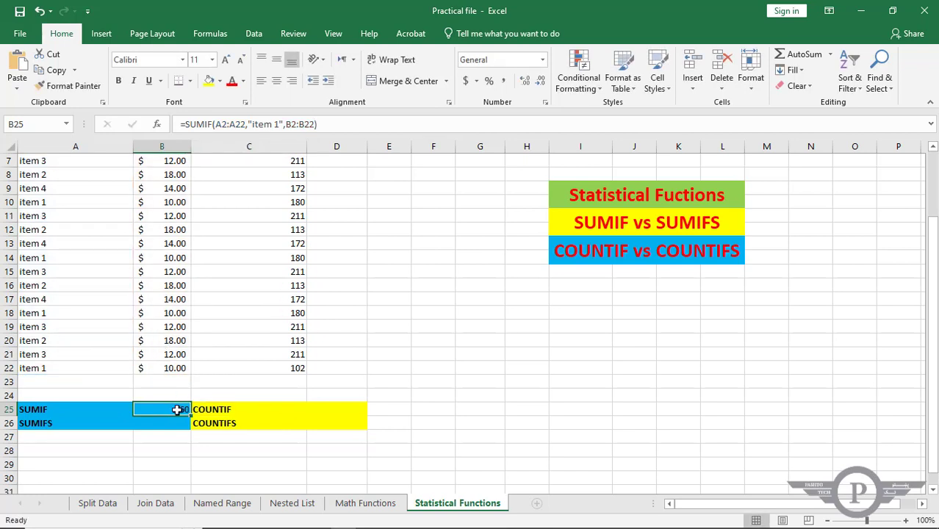
Step: Change B22's price from 10 to 12 and check the B25 total rises to 62
{"action": "double_click", "coordinate": [169, 371]}
{"action": "left_click_drag", "start_coordinate": [184, 368], "coordinate": [213, 367]}
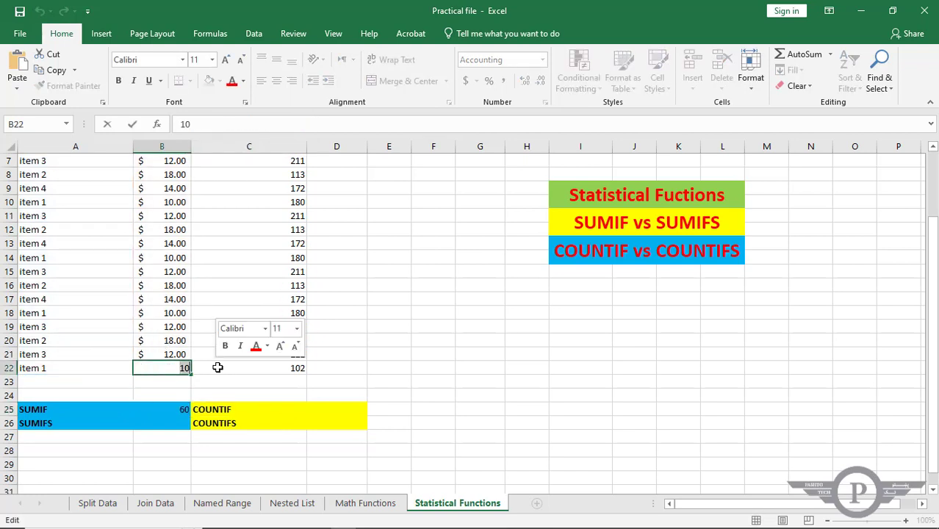
{"action": "key", "text": "BackSpace"}
{"action": "type", "text": "2"}
{"action": "key", "text": "Return"}
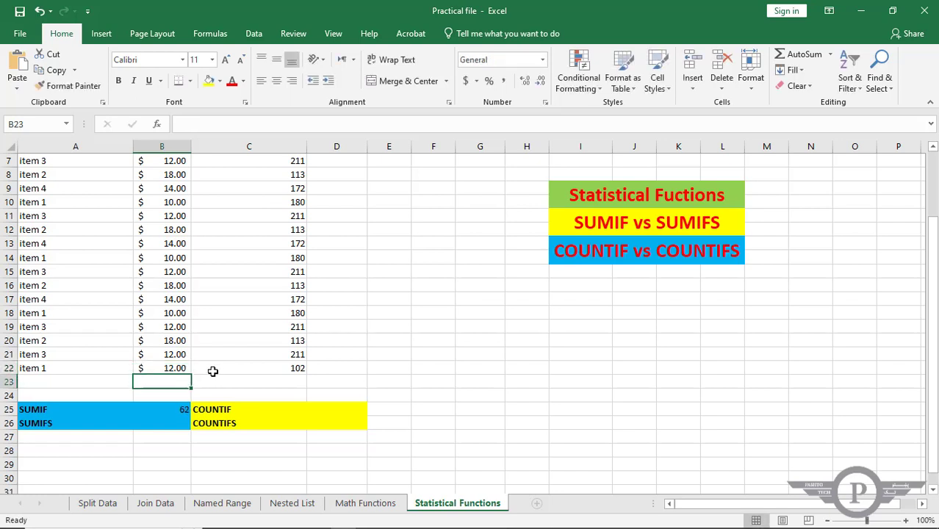
{"action": "left_click", "coordinate": [185, 408]}
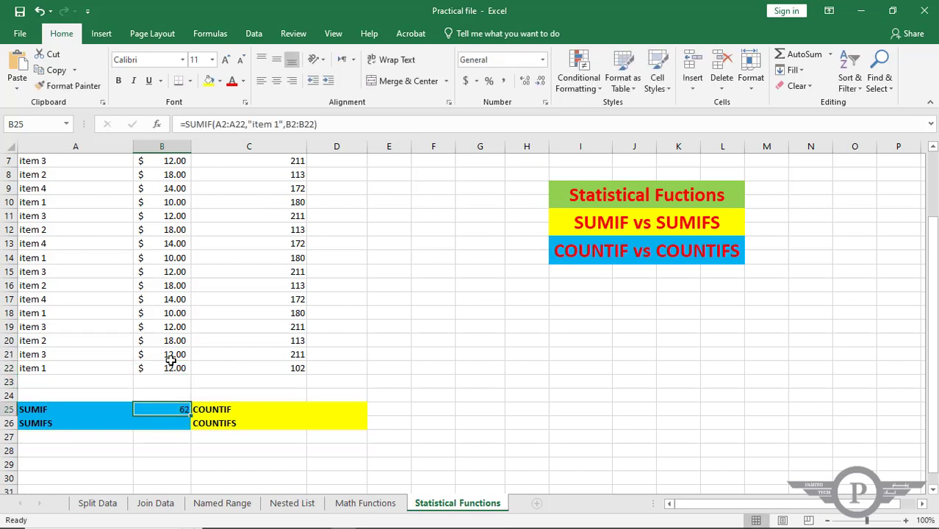
Step: Restore B22 to 10 so the B25 total returns to 60
{"action": "left_click", "coordinate": [169, 371]}
{"action": "type", "text": "10"}
{"action": "key", "text": "Return"}
{"action": "left_click", "coordinate": [178, 408]}
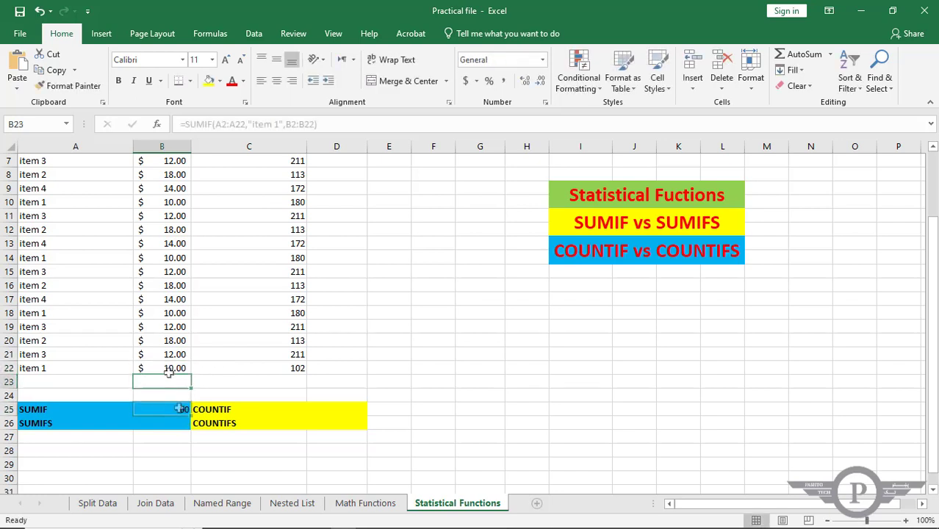
{"action": "left_click", "coordinate": [170, 421]}
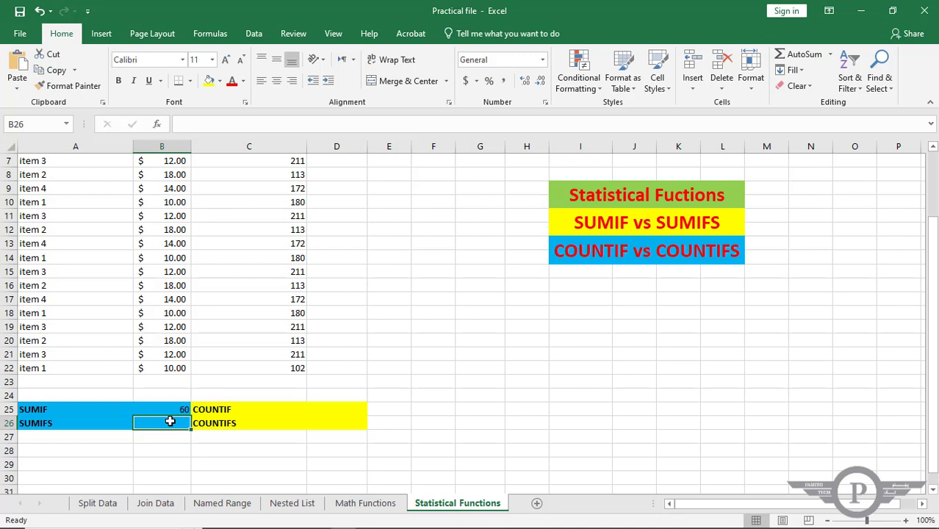
Step: Enter =SUMIFS(B2:B22,A2:A22,"item 1",B2:B22,10,C2:C22,180) in B26, returning 50
{"action": "left_click", "coordinate": [235, 126]}
{"action": "type", "text": "="}
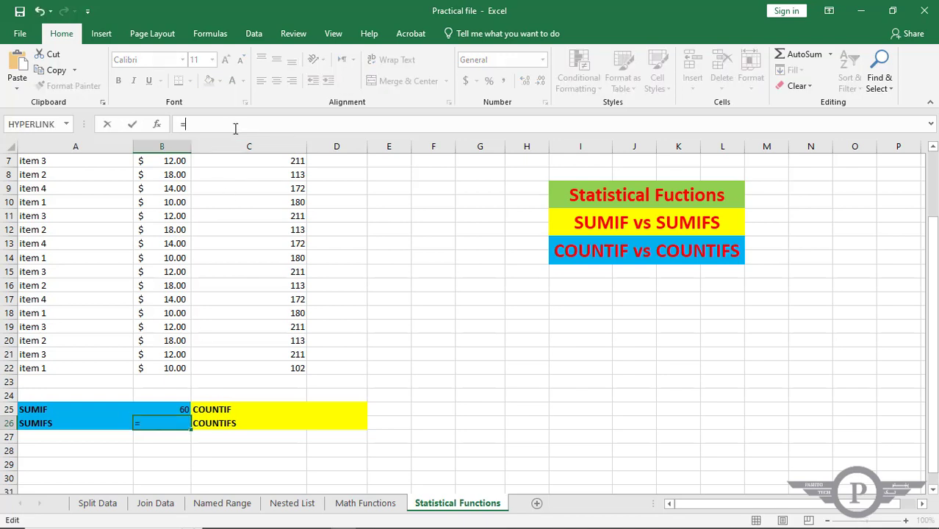
{"action": "type", "text": "sum"}
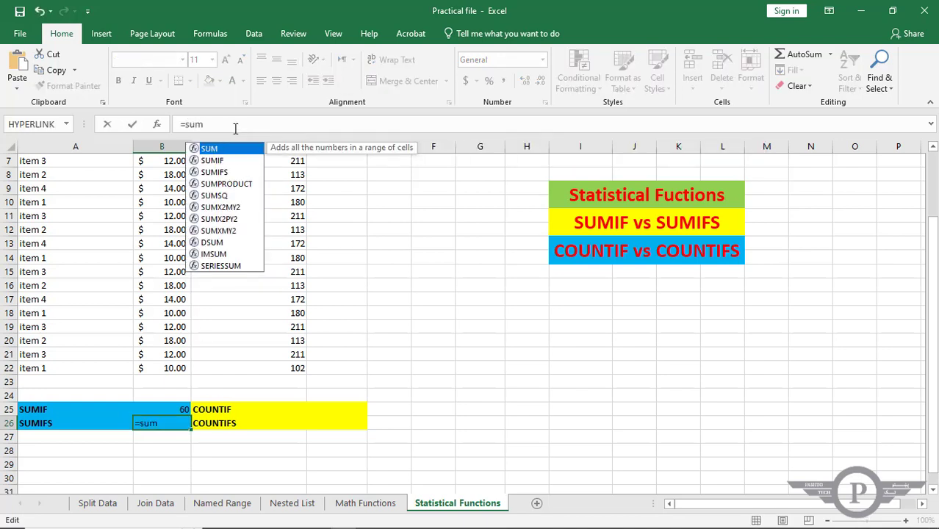
{"action": "type", "text": "ifs"}
{"action": "key", "text": "Tab"}
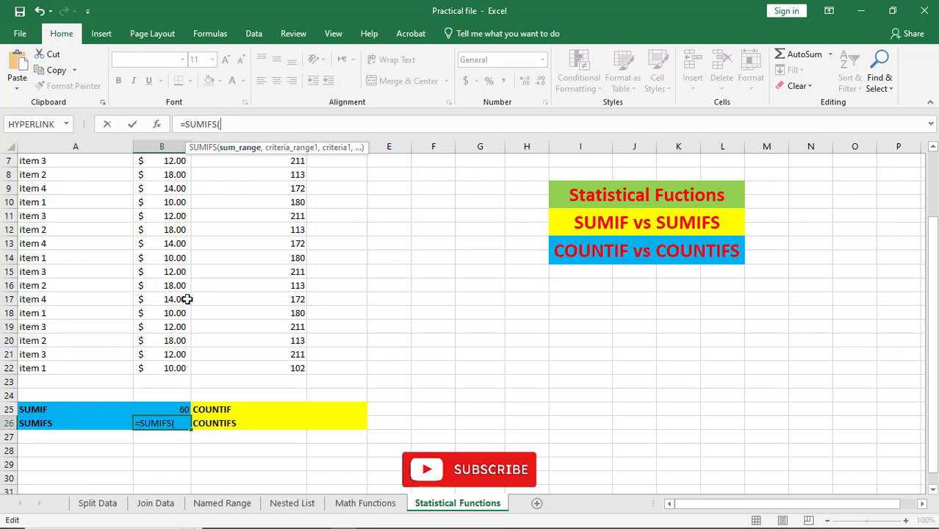
{"action": "type", "text": "b2"}
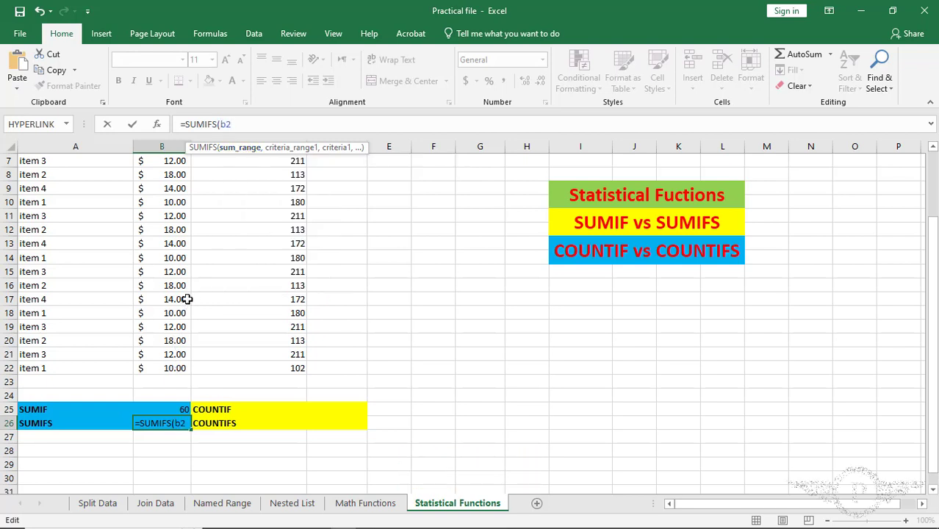
{"action": "type", "text": ":b"}
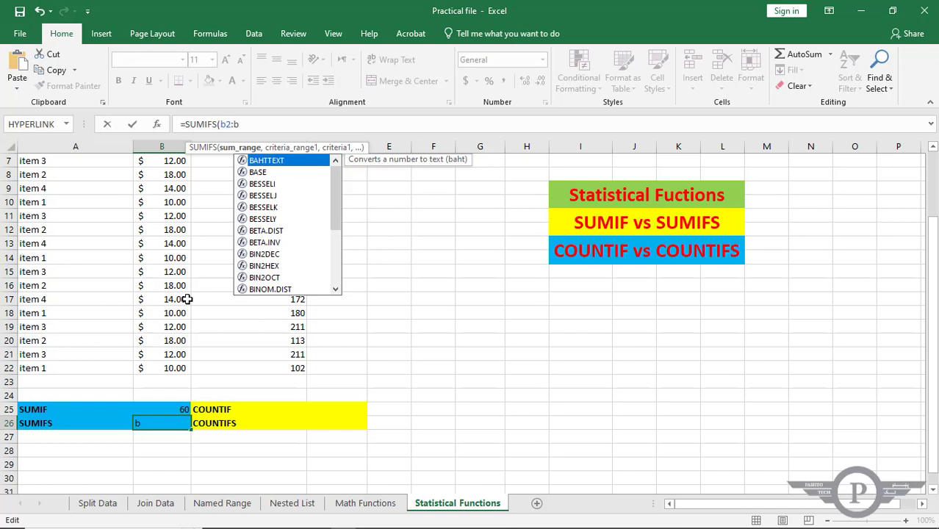
{"action": "type", "text": "22,"}
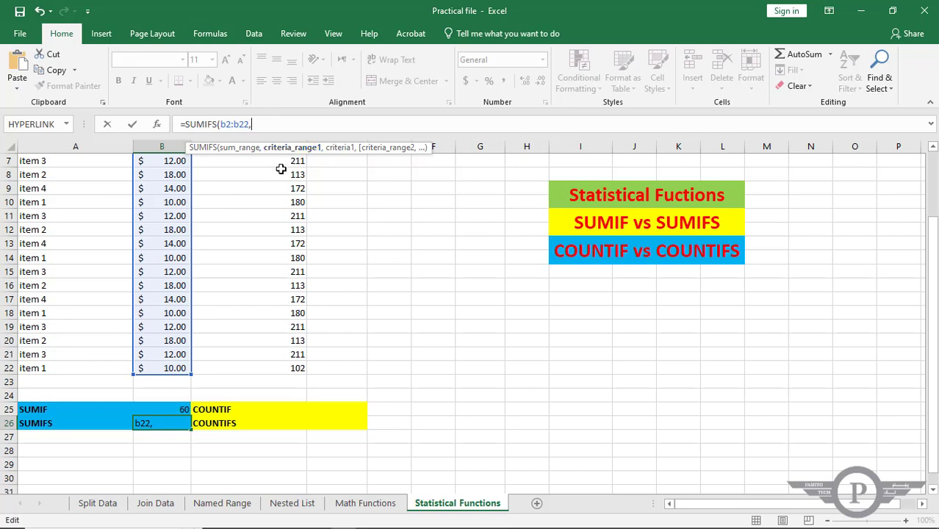
{"action": "type", "text": "a"}
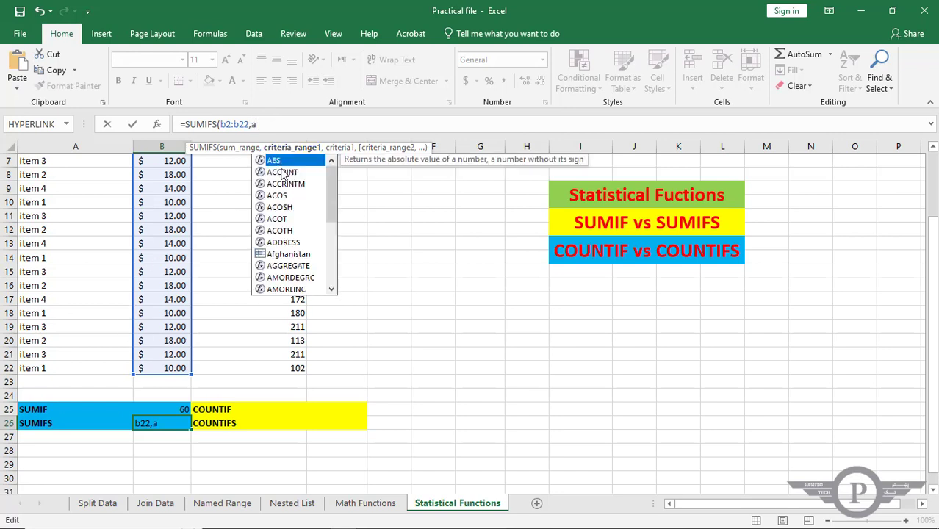
{"action": "type", "text": "2:"}
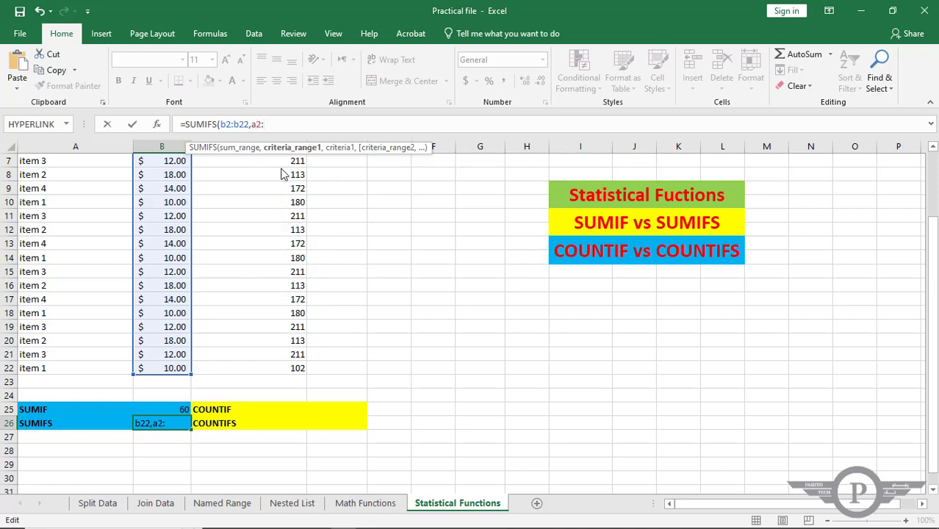
{"action": "type", "text": "a"}
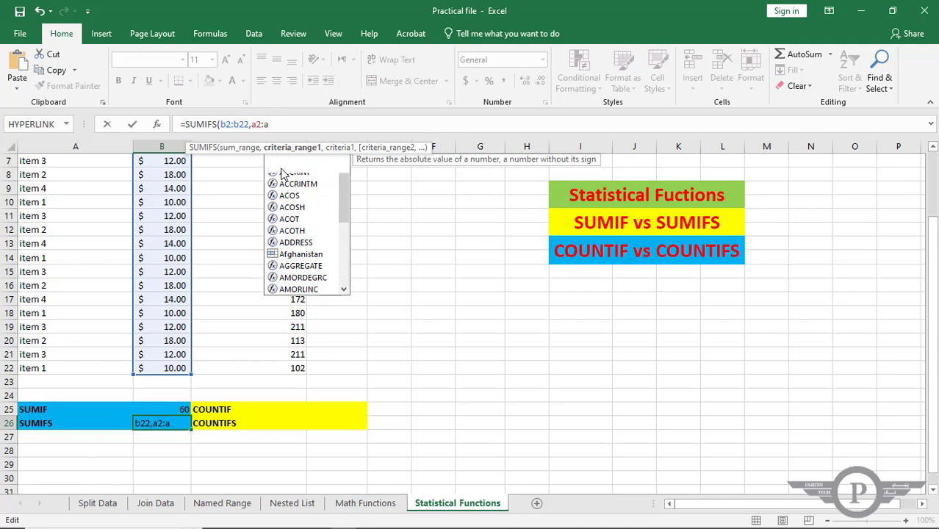
{"action": "type", "text": "22,"}
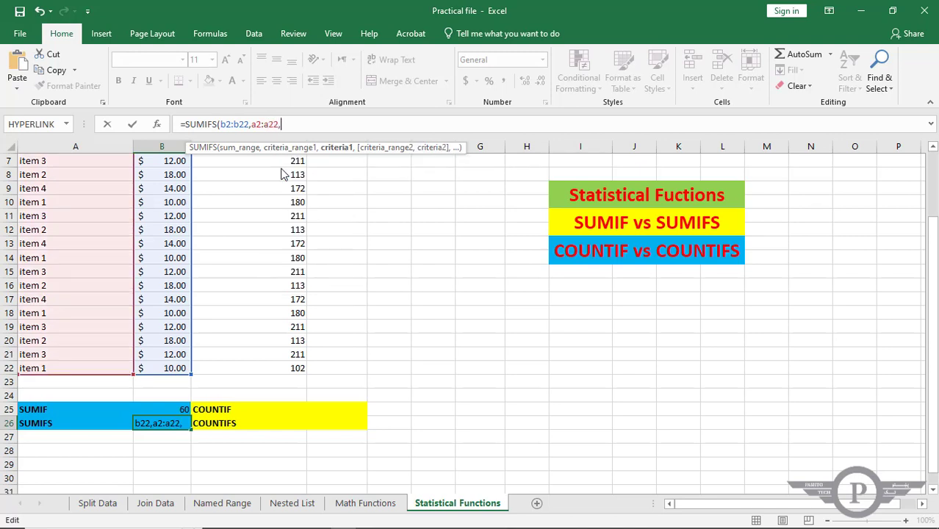
{"action": "type", "text": "\"item 1"}
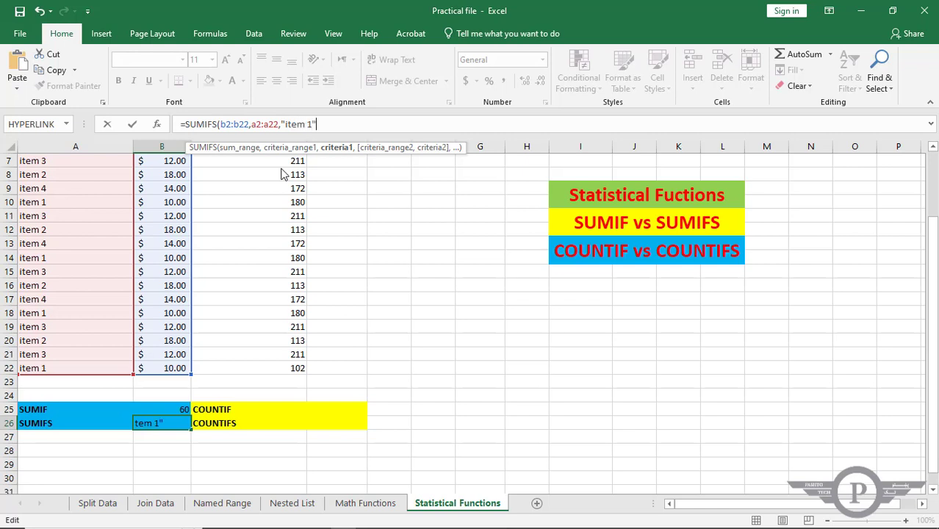
{"action": "type", "text": "\","}
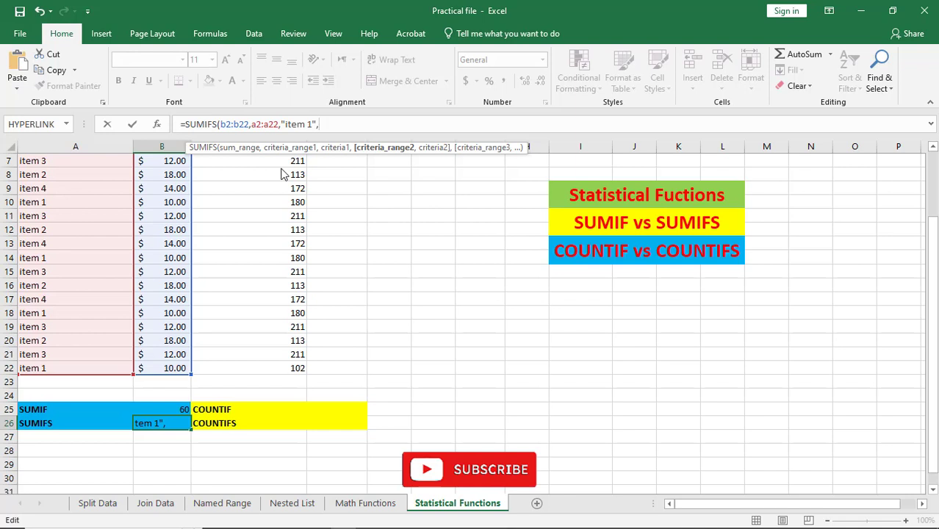
{"action": "type", "text": "b2"}
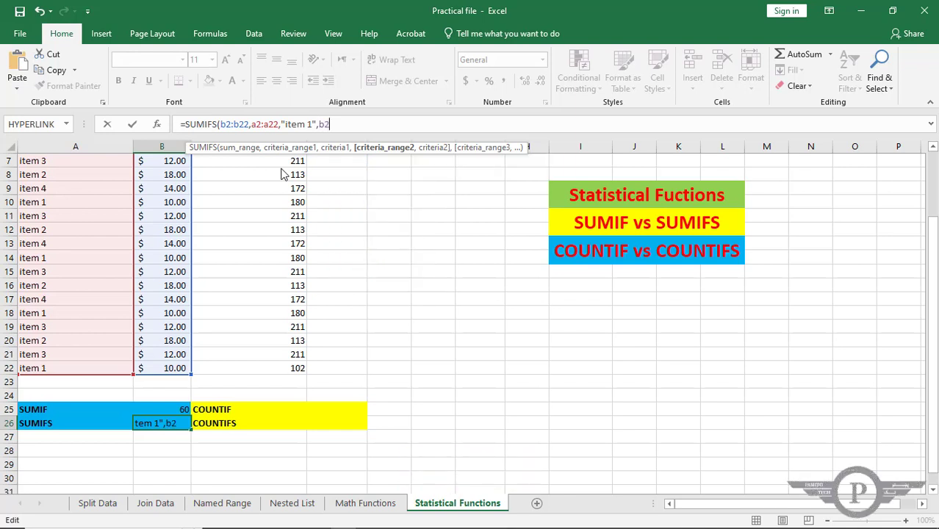
{"action": "type", "text": ":b22"}
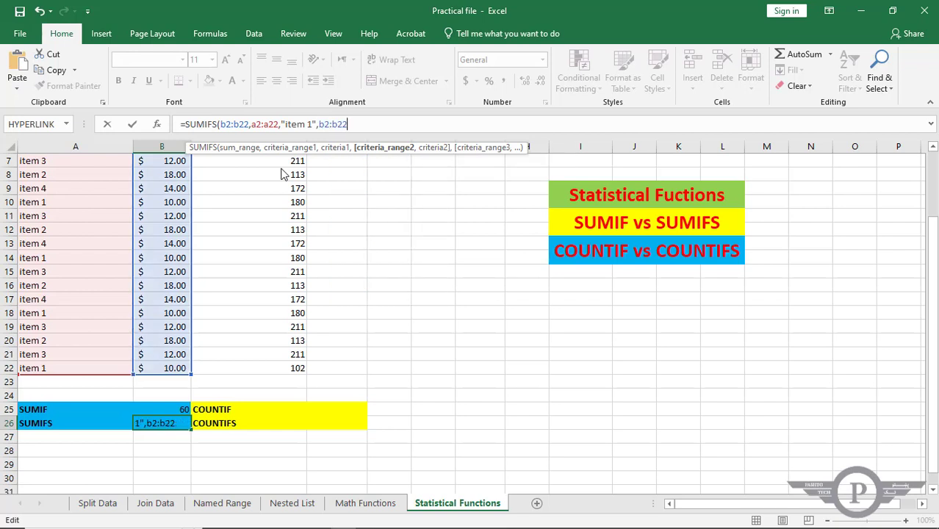
{"action": "type", "text": ","}
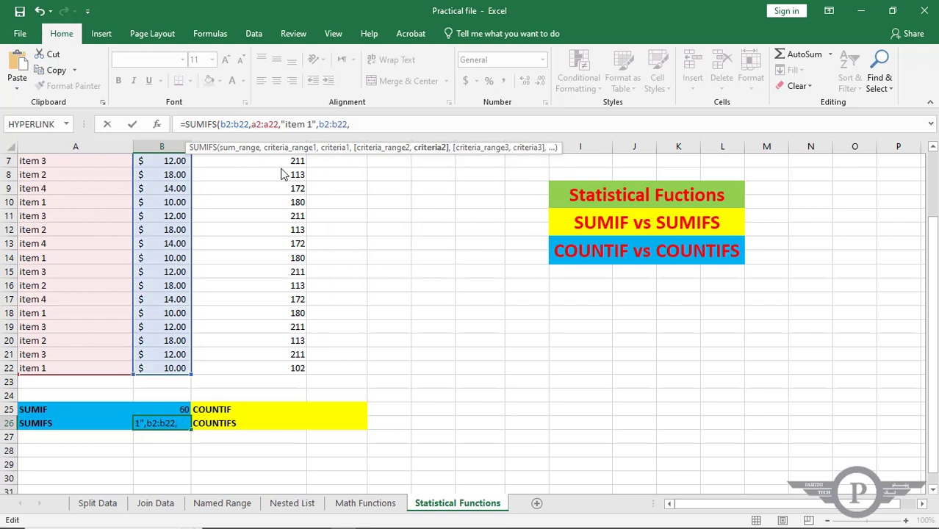
{"action": "type", "text": "10,"}
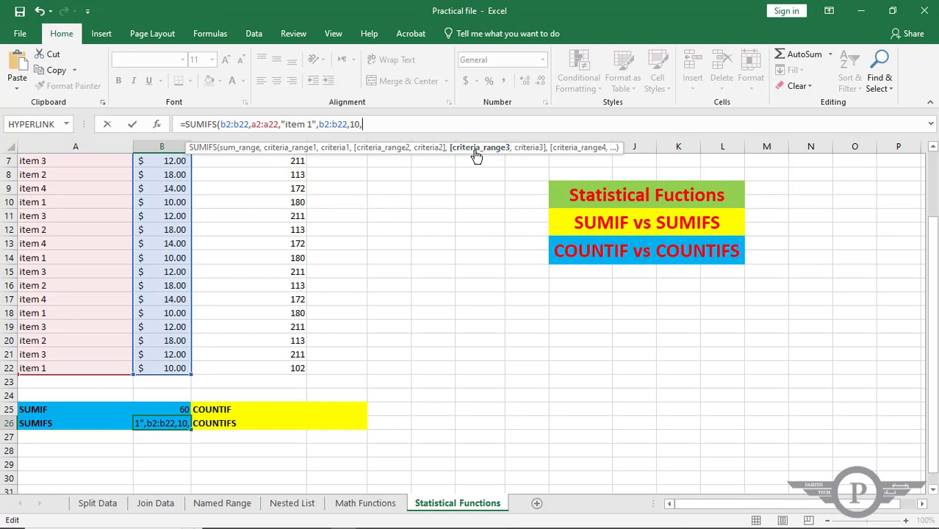
{"action": "type", "text": "c2"}
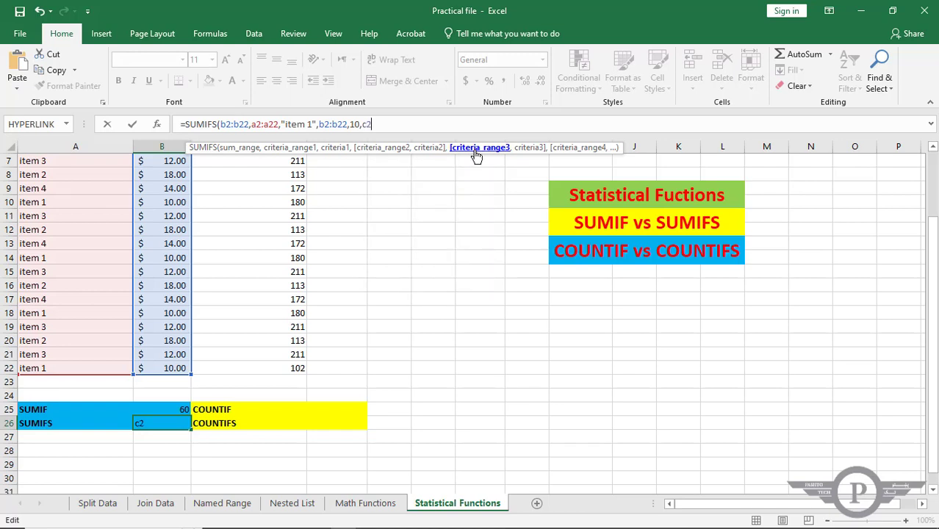
{"action": "type", "text": ":"}
{"action": "type", "text": "c"}
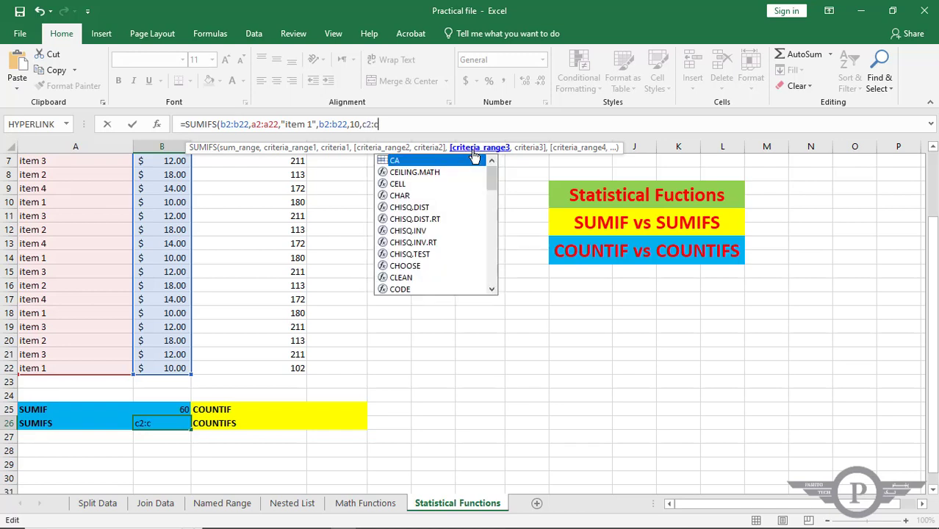
{"action": "type", "text": "22,"}
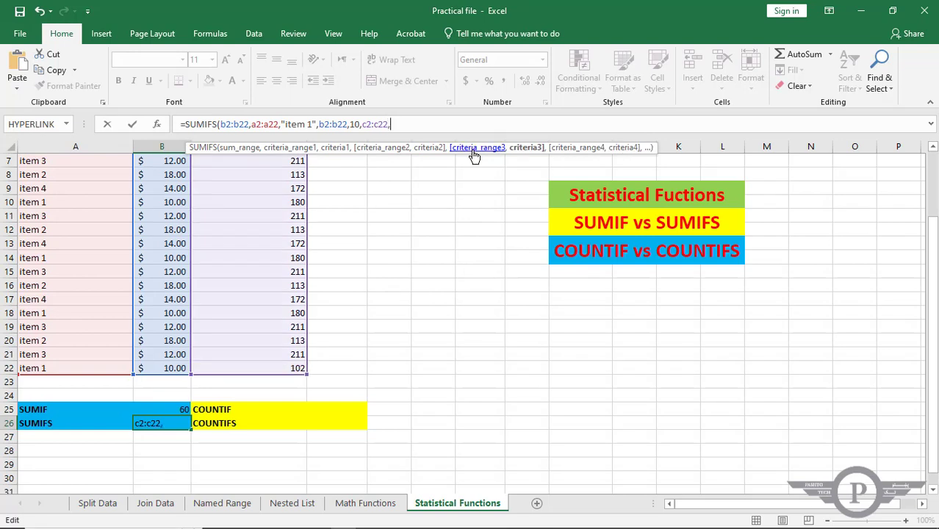
{"action": "type", "text": "180"}
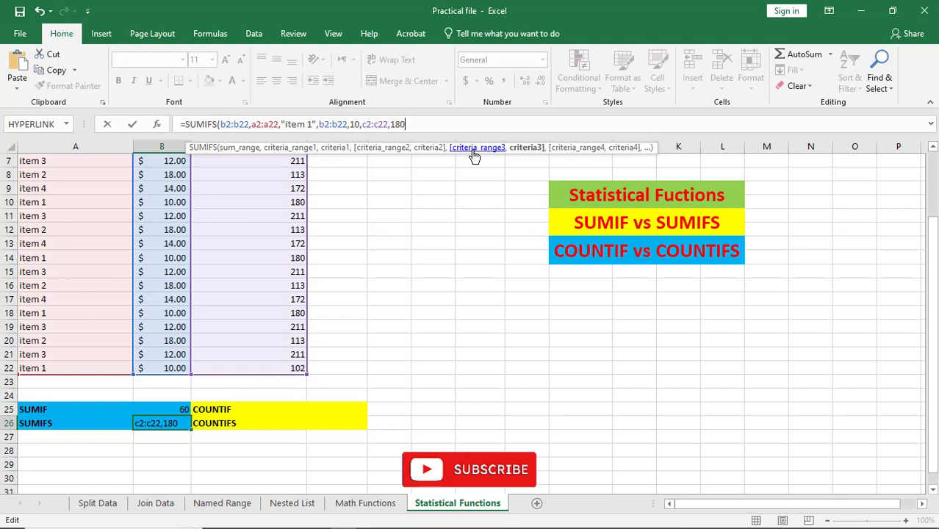
{"action": "key", "text": "ctrl+Return"}
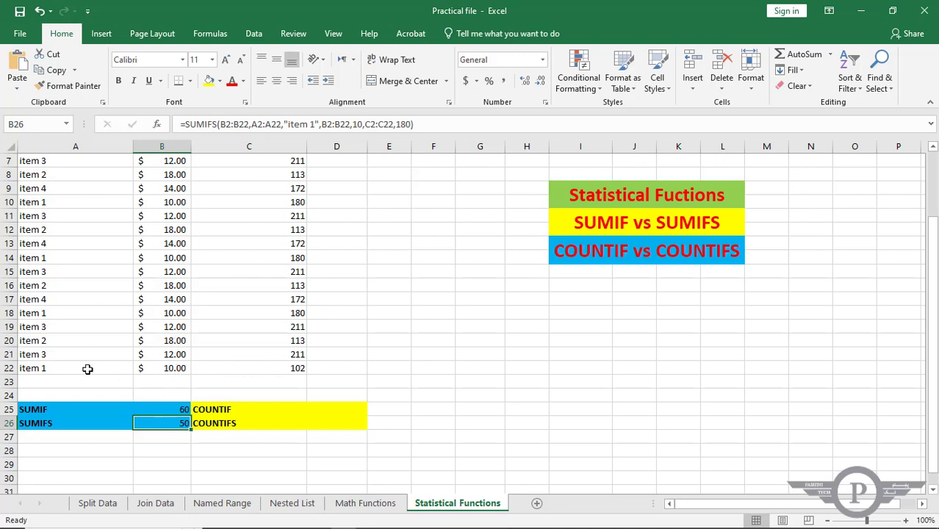
Step: Change the quantity in C22 from 102 to 180
{"action": "left_click", "coordinate": [84, 368]}
{"action": "left_click", "coordinate": [177, 369]}
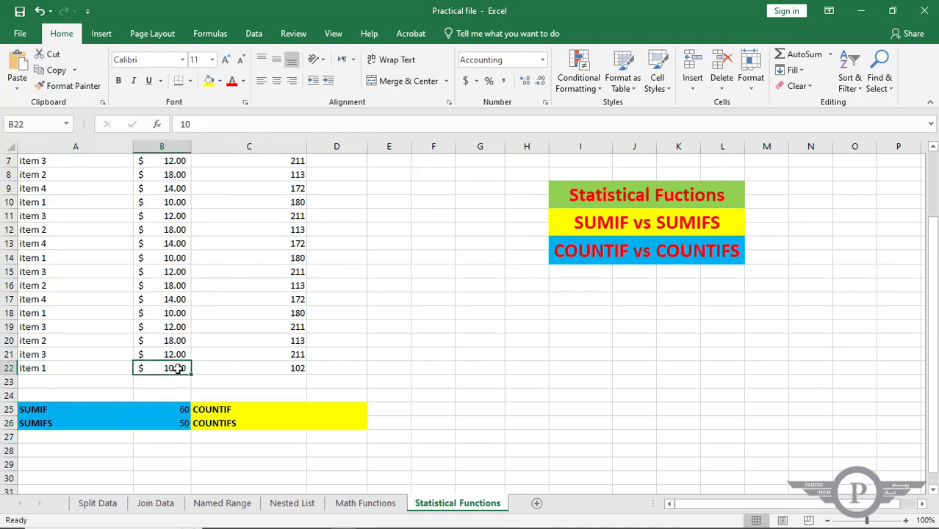
{"action": "left_click", "coordinate": [251, 371]}
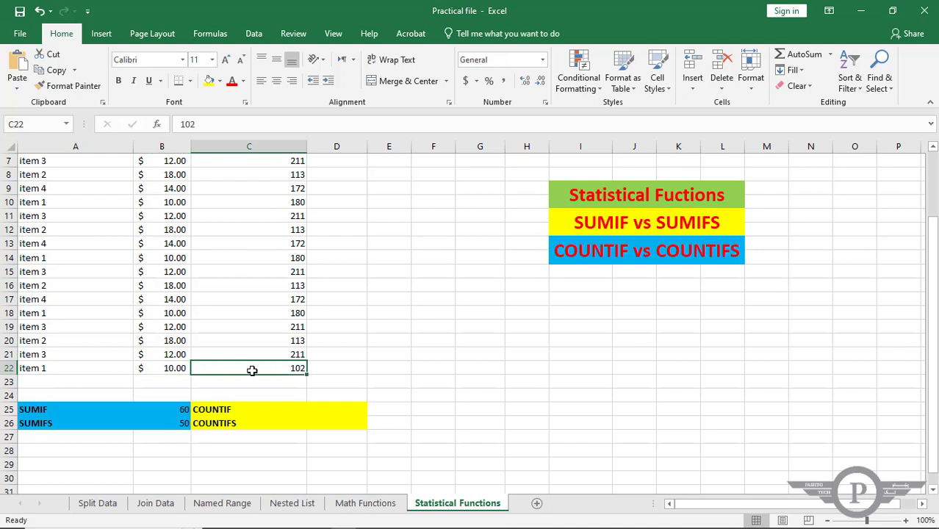
{"action": "left_click", "coordinate": [278, 258]}
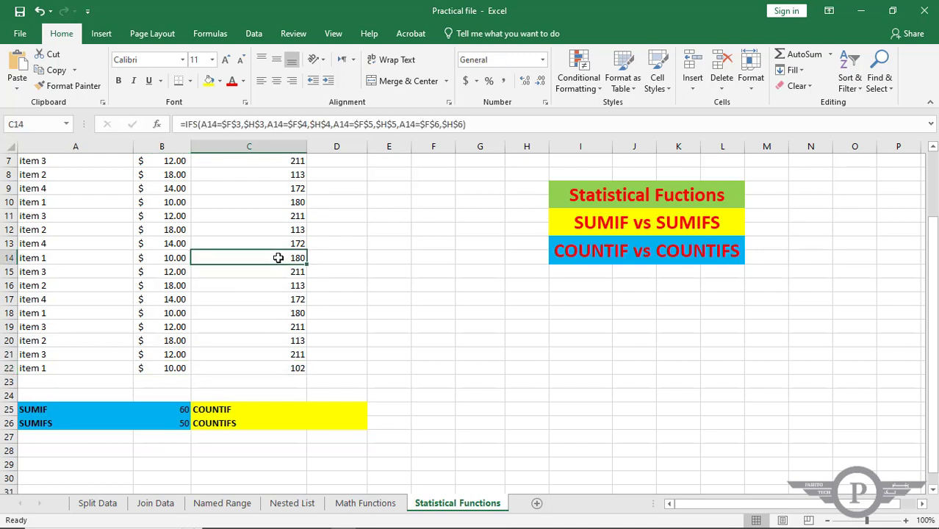
{"action": "left_click", "coordinate": [276, 366]}
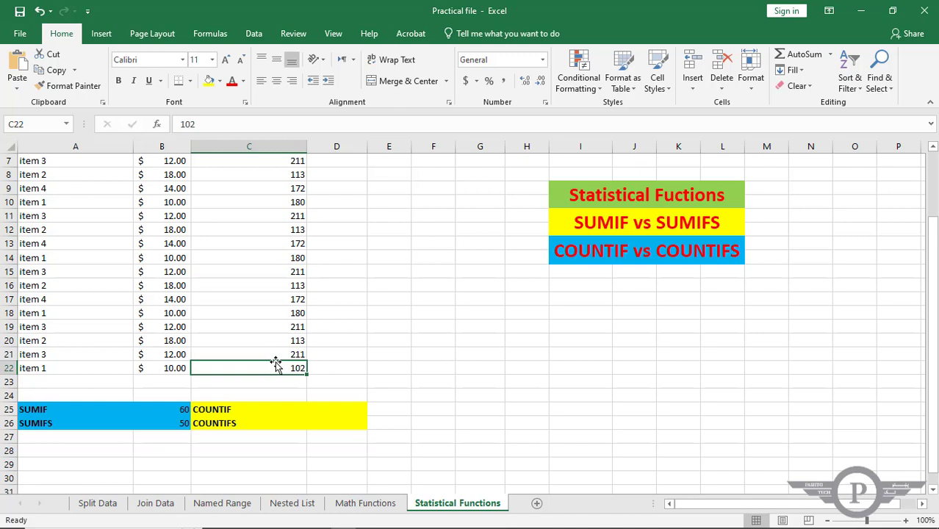
{"action": "type", "text": "102"}
{"action": "key", "text": "BackSpace"}
{"action": "key", "text": "BackSpace"}
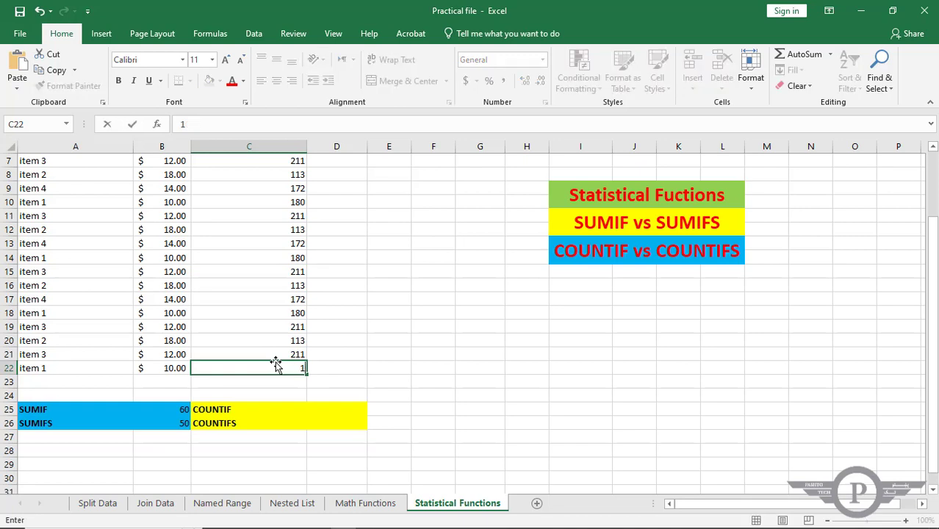
{"action": "type", "text": "80"}
{"action": "key", "text": "Return"}
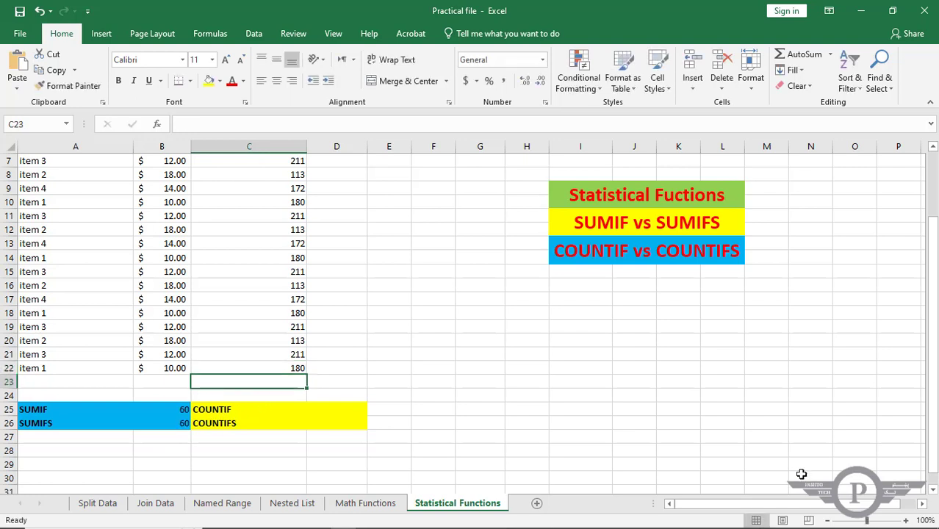
Step: Compare B25 and B26 and re-enter the SUMIFS formula, now returning 60
{"action": "left_click", "coordinate": [185, 410]}
{"action": "left_click_drag", "start_coordinate": [185, 410], "coordinate": [186, 424]}
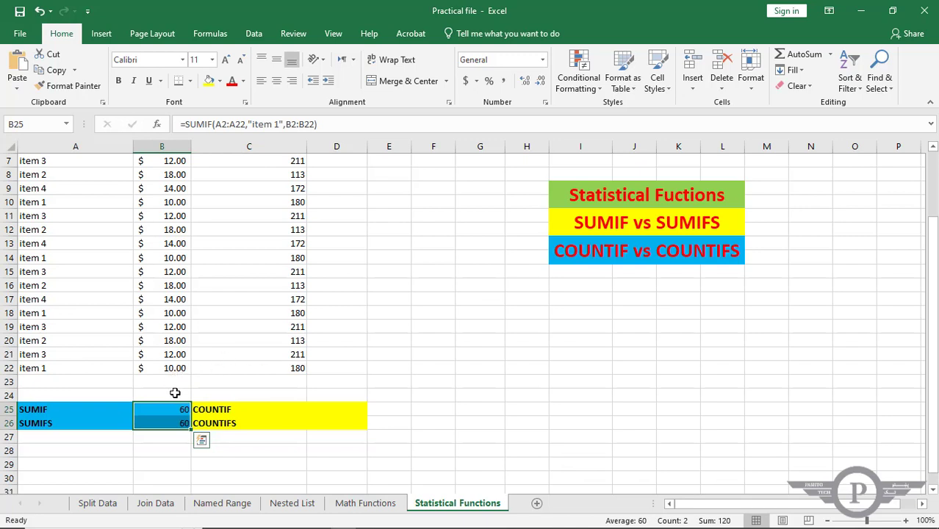
{"action": "left_click", "coordinate": [179, 422]}
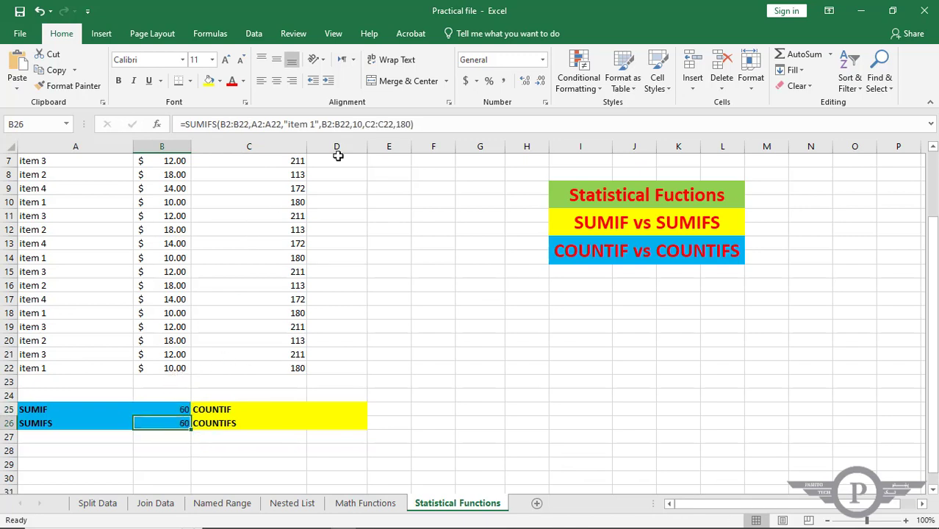
{"action": "left_click", "coordinate": [421, 124]}
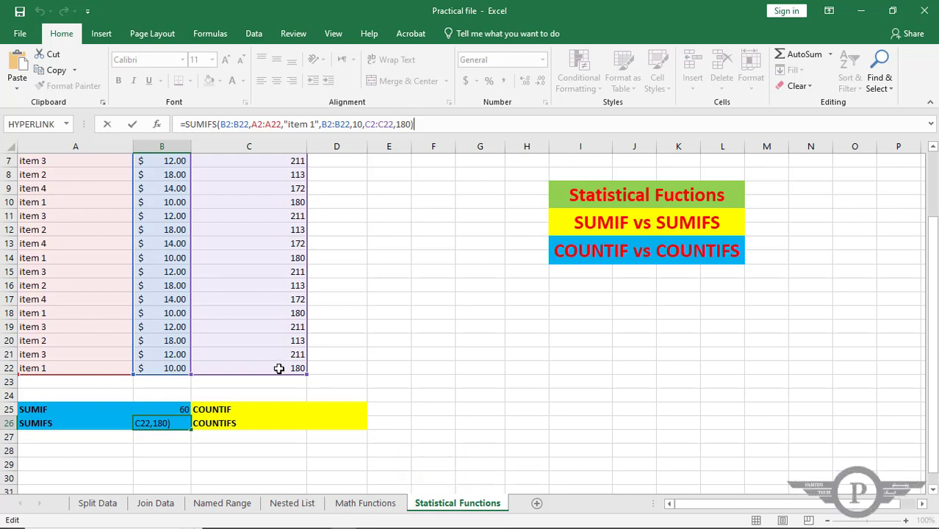
{"action": "key", "text": "Return"}
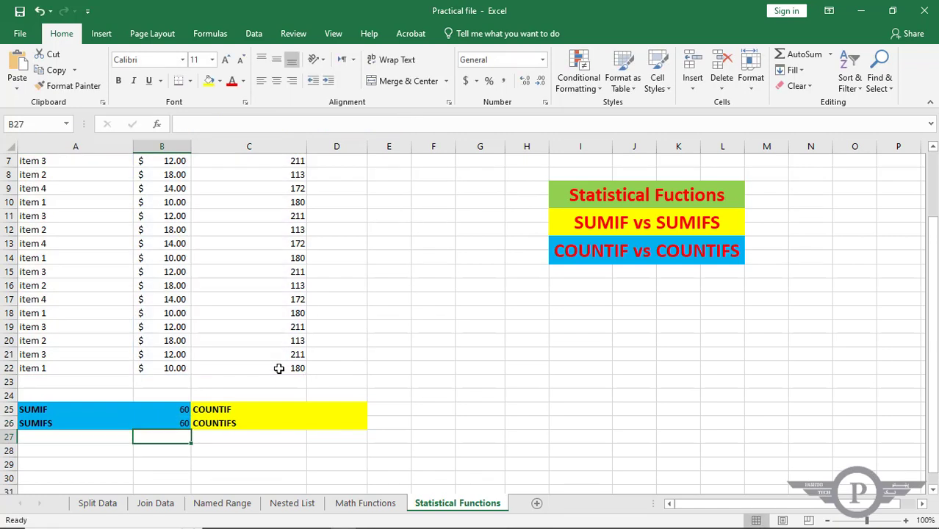
Step: Enter =COUNTIF(B2:B22,10) in D25, returning 6, and verify against the prices in B2:B22
{"action": "left_click", "coordinate": [251, 402]}
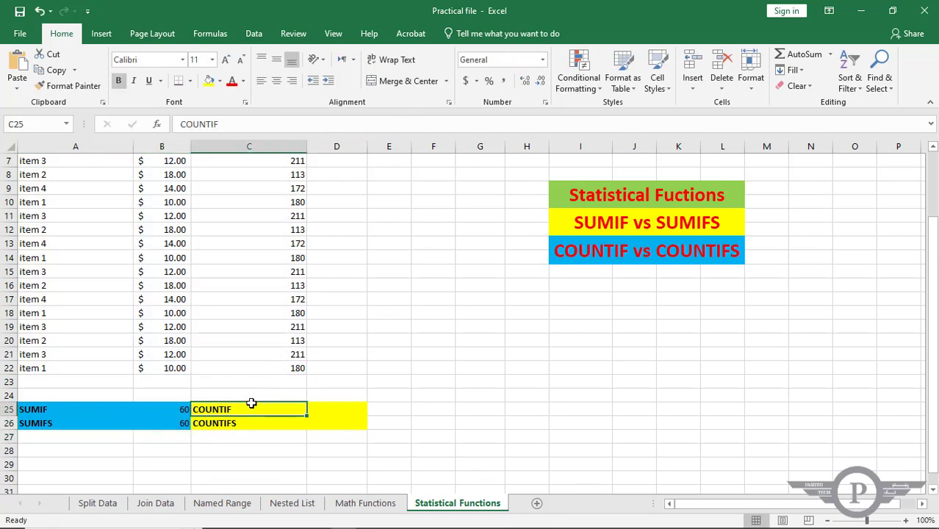
{"action": "left_click", "coordinate": [340, 407]}
{"action": "type", "text": "="}
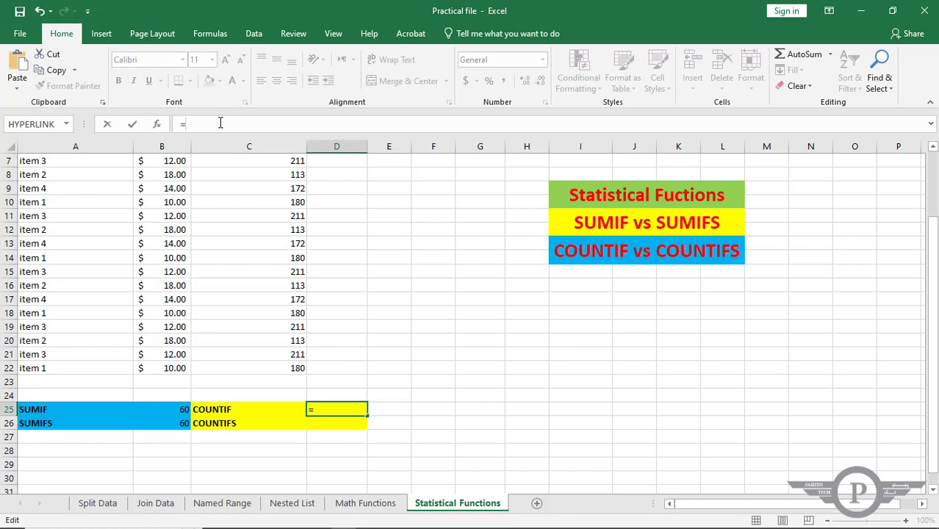
{"action": "type", "text": "count"}
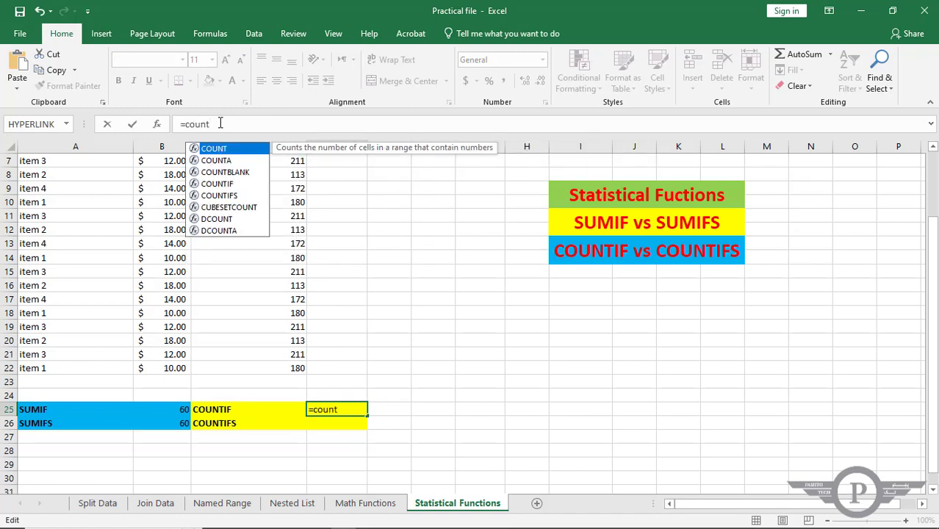
{"action": "key", "text": "Down"}
{"action": "key", "text": "Down"}
{"action": "key", "text": "Down"}
{"action": "key", "text": "Tab"}
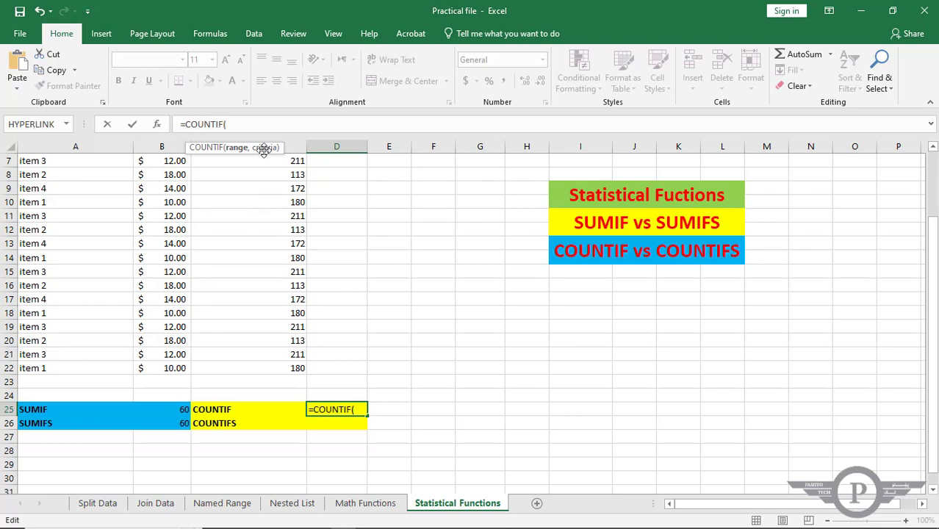
{"action": "type", "text": "b2:b22,"}
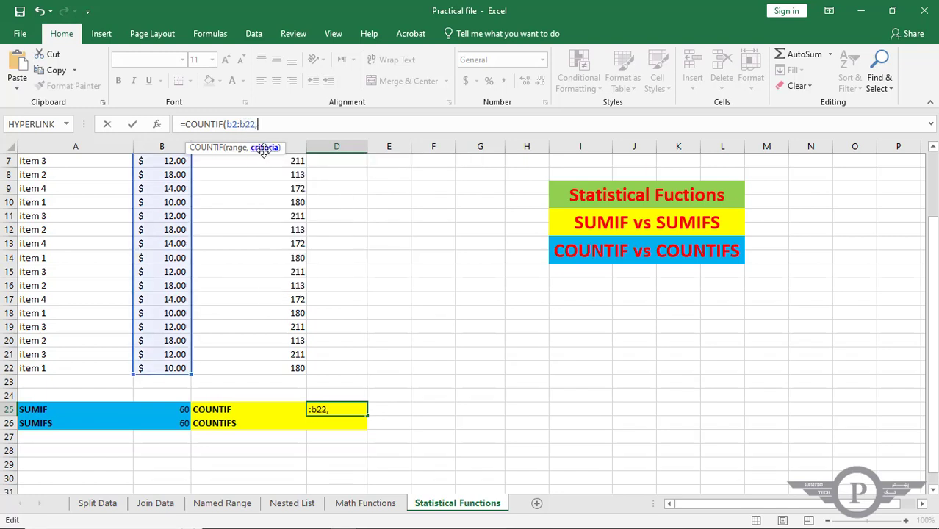
{"action": "type", "text": "10"}
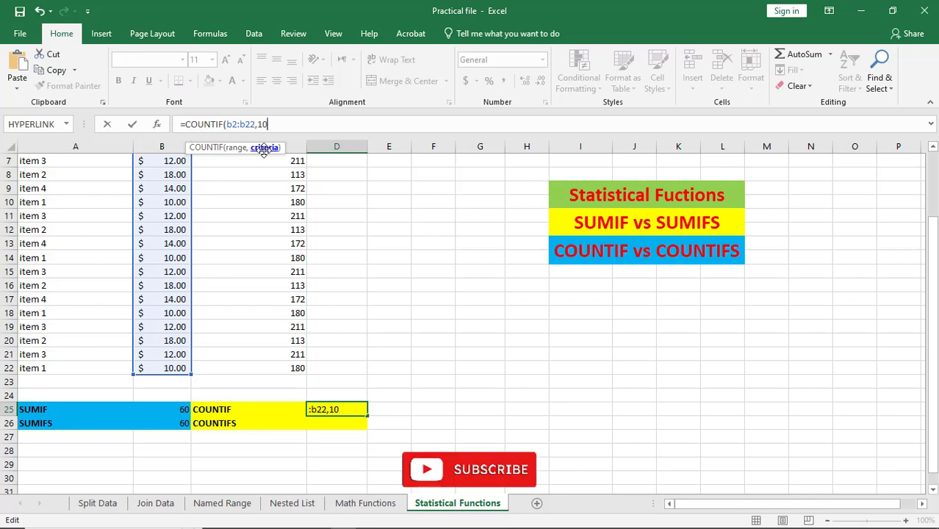
{"action": "key", "text": "ctrl+Return"}
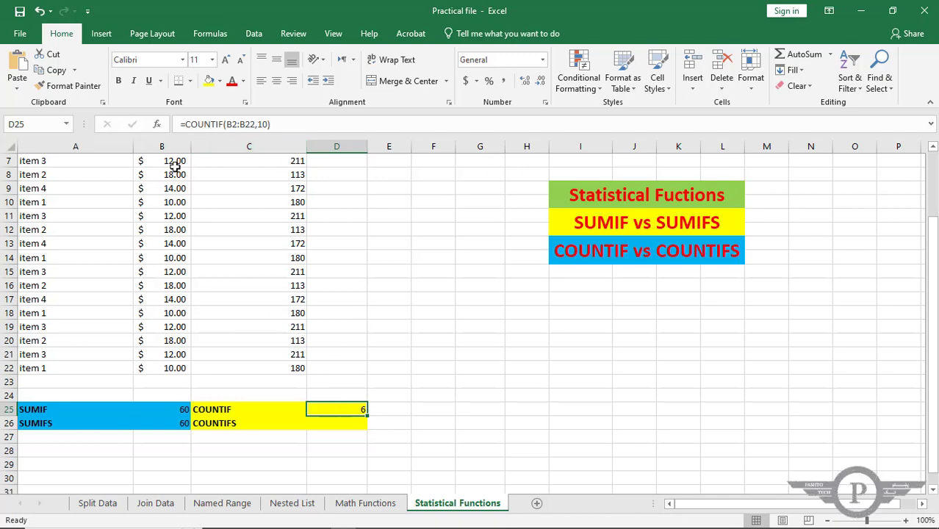
{"action": "scroll", "coordinate": [176, 168], "scroll_direction": "up", "scroll_amount": 2}
{"action": "left_click_drag", "start_coordinate": [162, 450], "coordinate": [173, 167]}
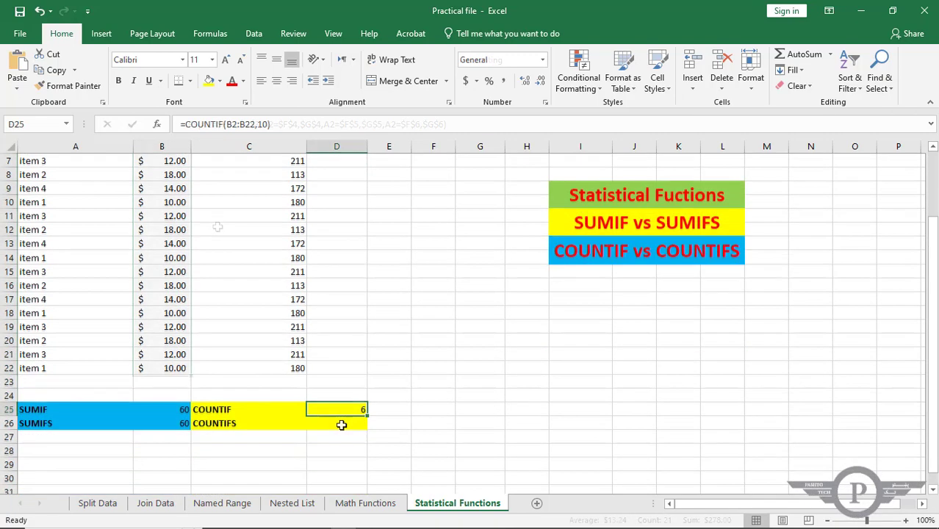
{"action": "left_click", "coordinate": [340, 423]}
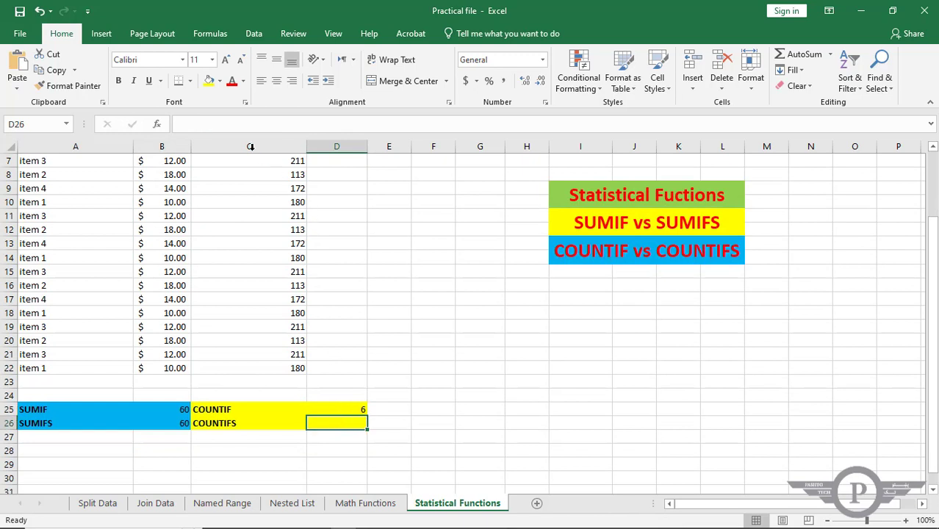
Step: Enter =COUNTIFS(A2:A22,"item 1",B2:B22,10,C2:C22,180) in D26, counting 6 rows
{"action": "left_click", "coordinate": [213, 123]}
{"action": "type", "text": "="}
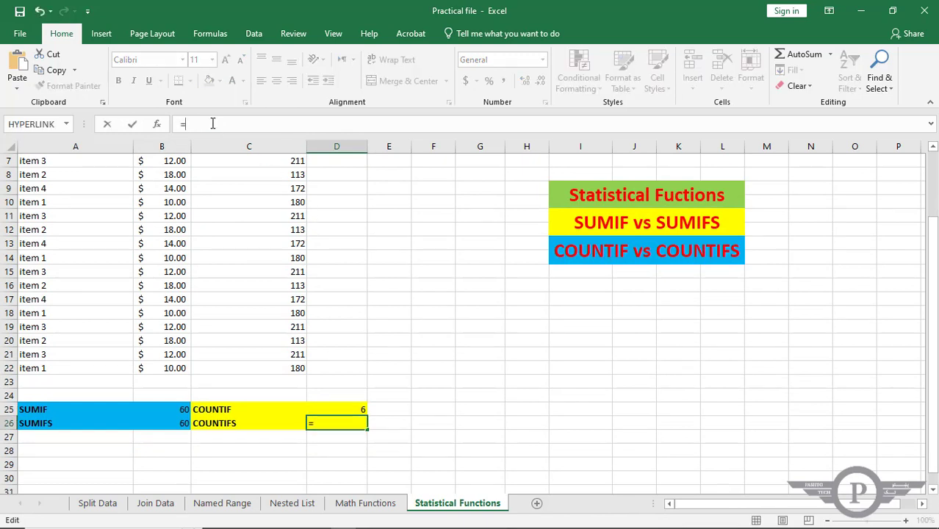
{"action": "type", "text": "cou"}
{"action": "key", "text": "Down"}
{"action": "key", "text": "Down"}
{"action": "key", "text": "Down"}
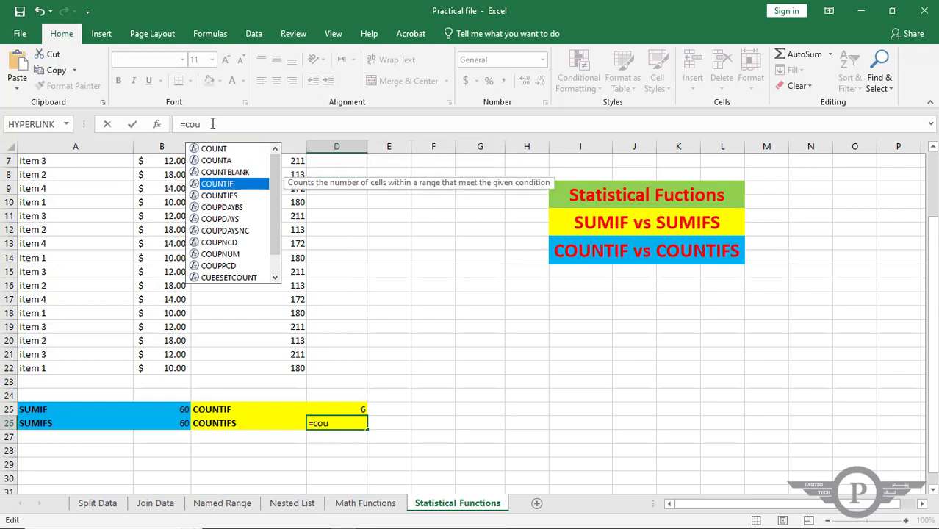
{"action": "key", "text": "Down"}
{"action": "key", "text": "Tab"}
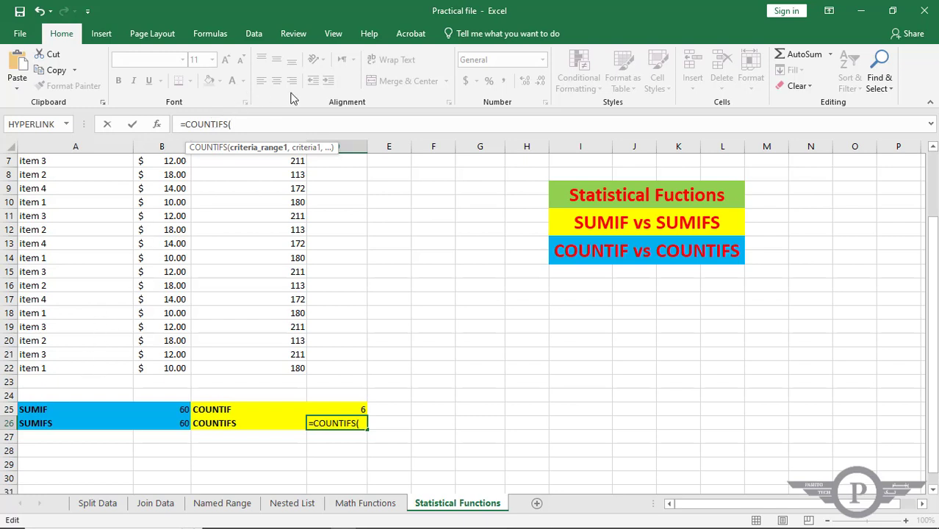
{"action": "type", "text": "a2:a,,"}
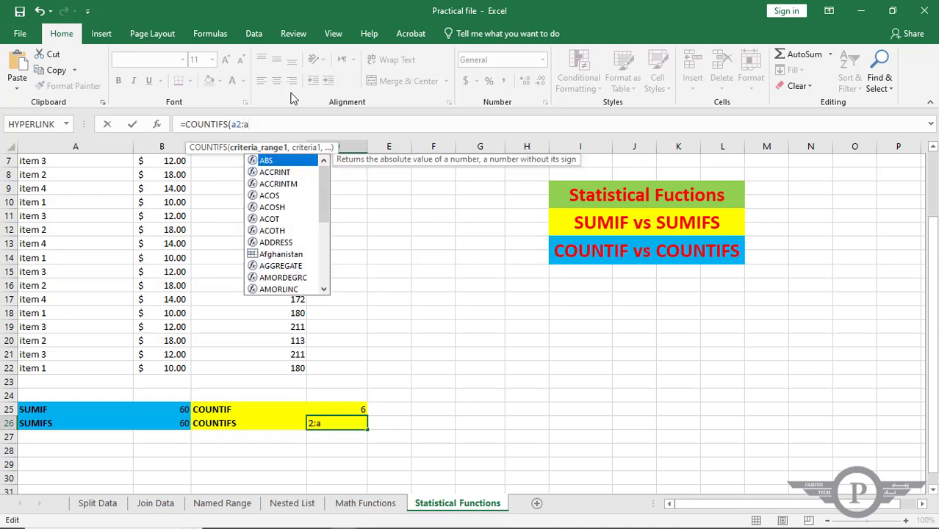
{"action": "key", "text": "BackSpace"}
{"action": "key", "text": "BackSpace"}
{"action": "type", "text": "22,"}
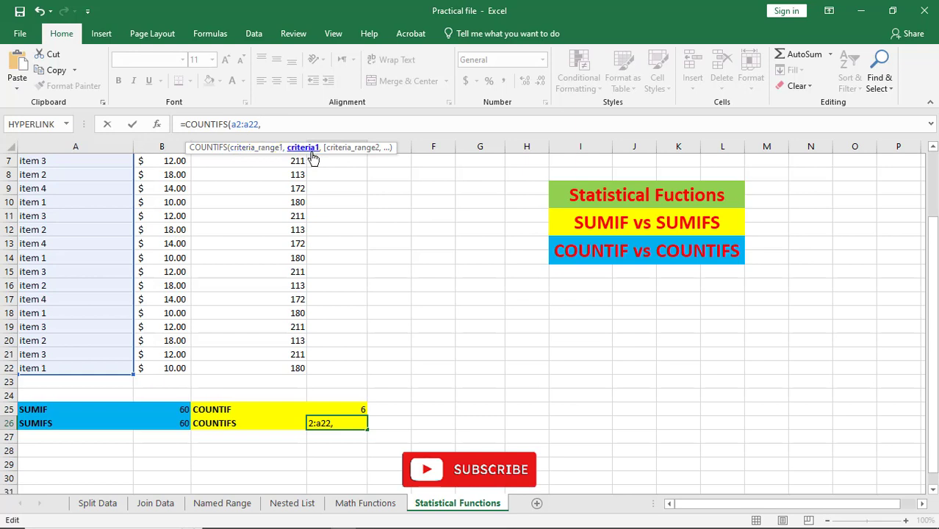
{"action": "type", "text": "\""}
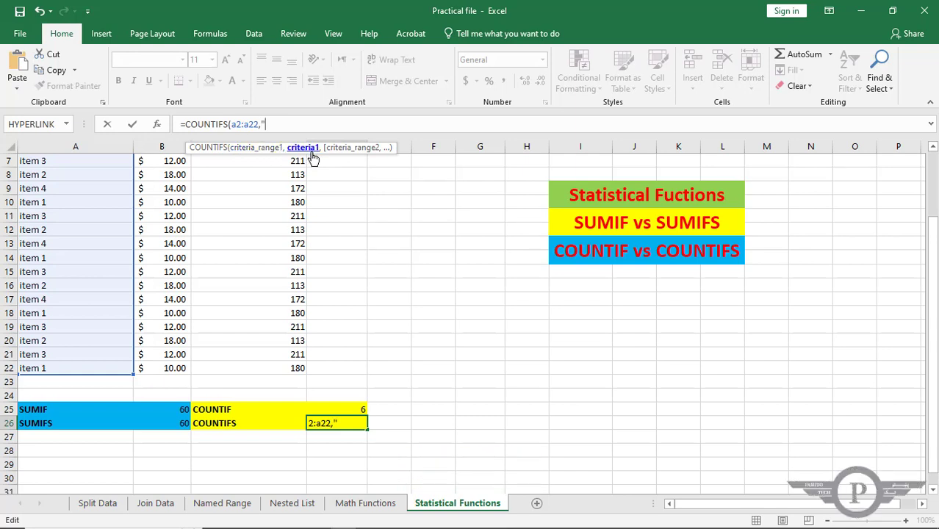
{"action": "type", "text": "item 1\","}
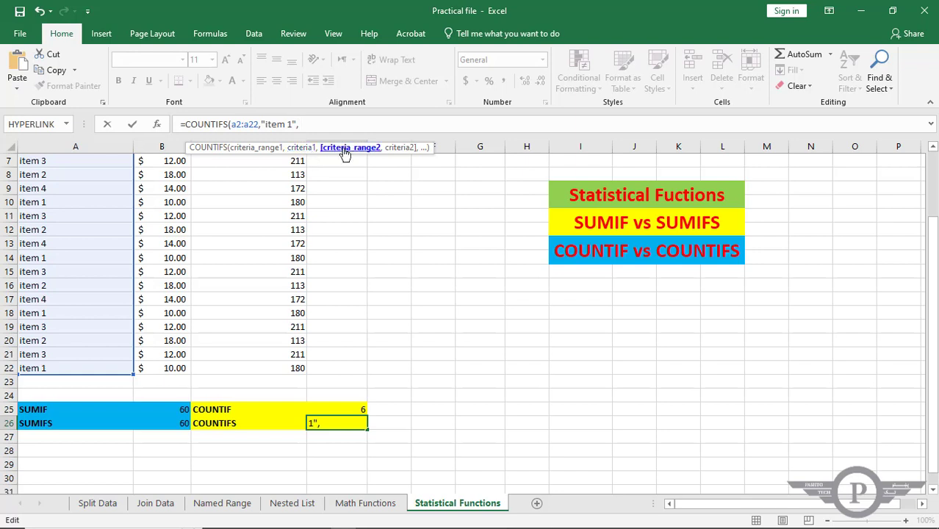
{"action": "type", "text": "b2:b22,"}
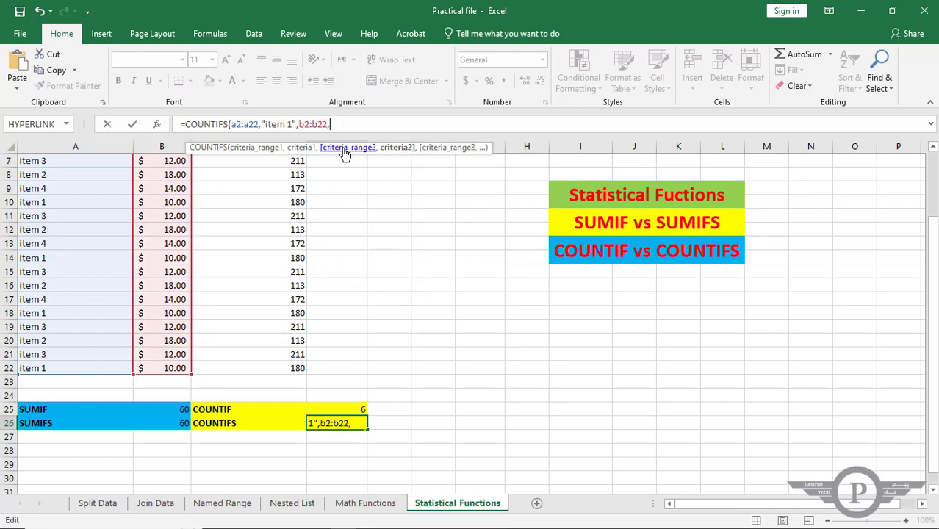
{"action": "type", "text": "10,"}
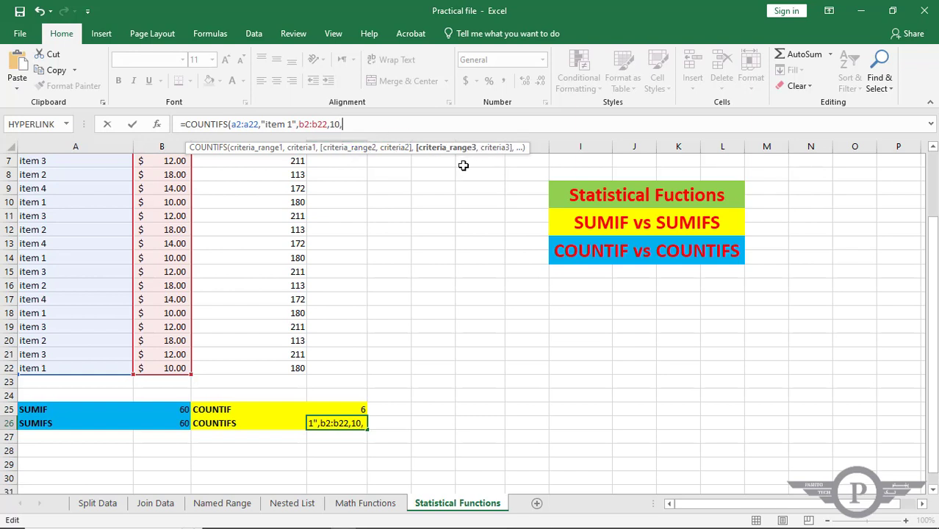
{"action": "type", "text": "c"}
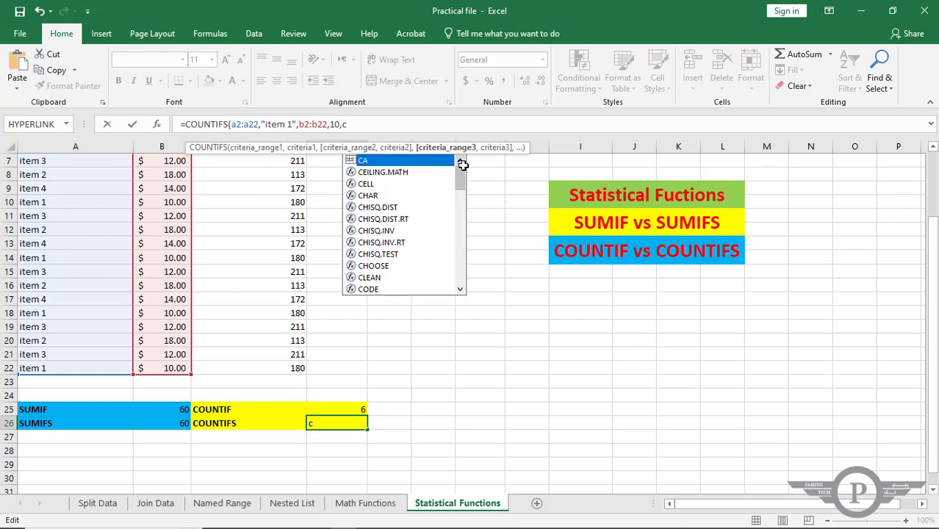
{"action": "type", "text": "2:"}
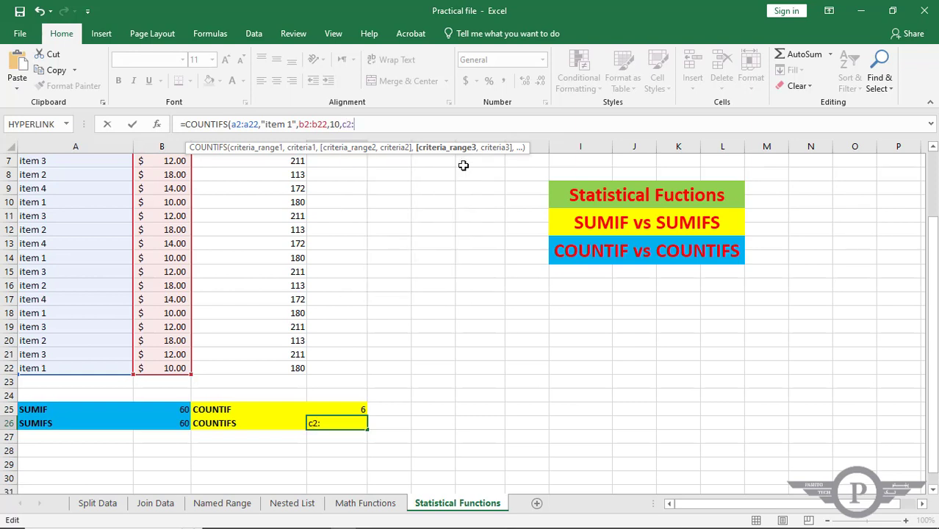
{"action": "type", "text": "c22"}
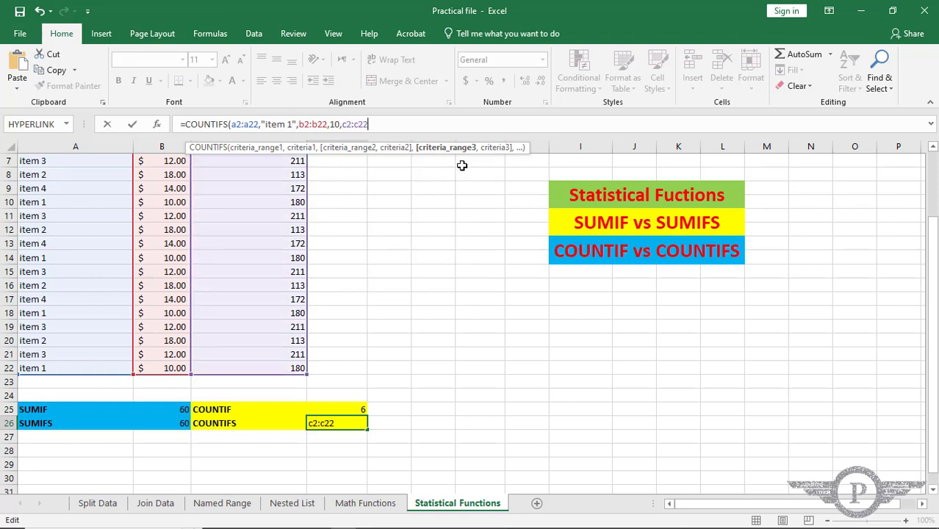
{"action": "type", "text": ","}
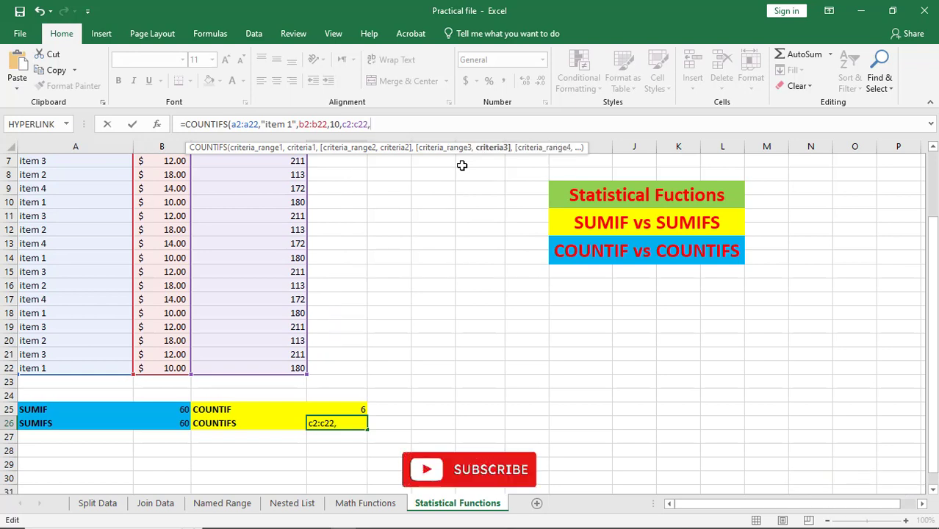
{"action": "type", "text": "180"}
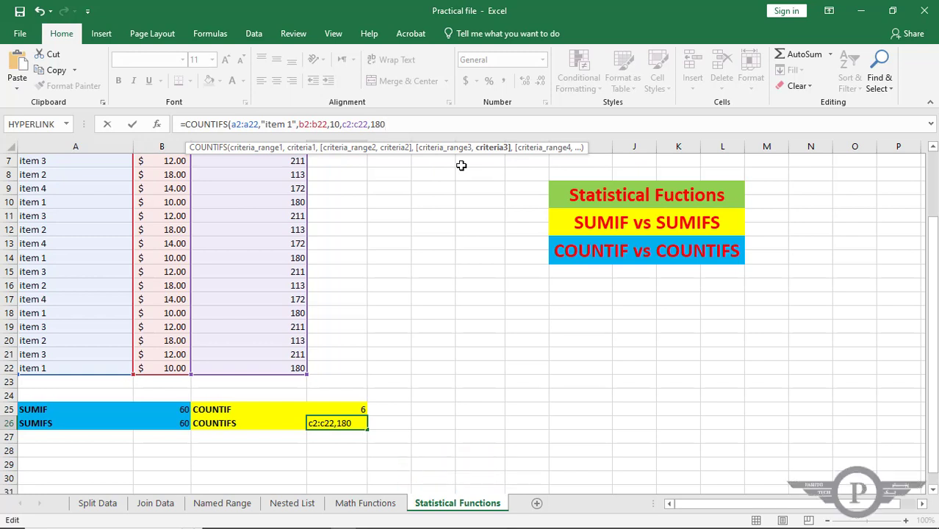
{"action": "key", "text": "ctrl+Return"}
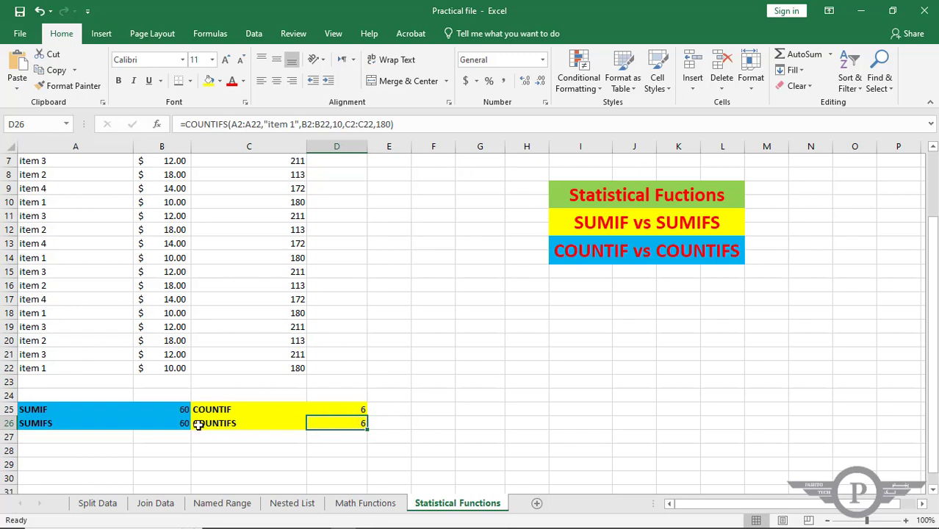
Step: Change the quantity in C22 from 180 to 181
{"action": "left_click", "coordinate": [258, 366]}
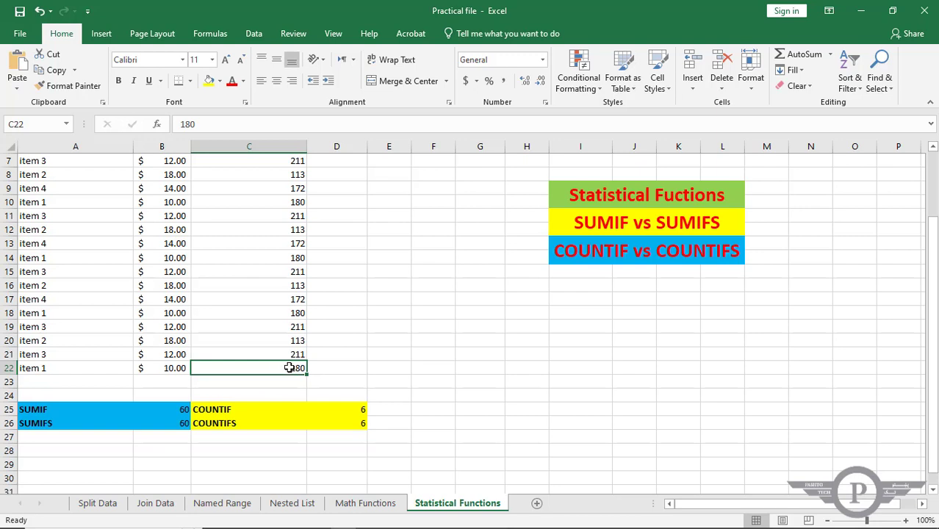
{"action": "left_click", "coordinate": [173, 424]}
{"action": "left_click_drag", "start_coordinate": [173, 423], "coordinate": [328, 420]}
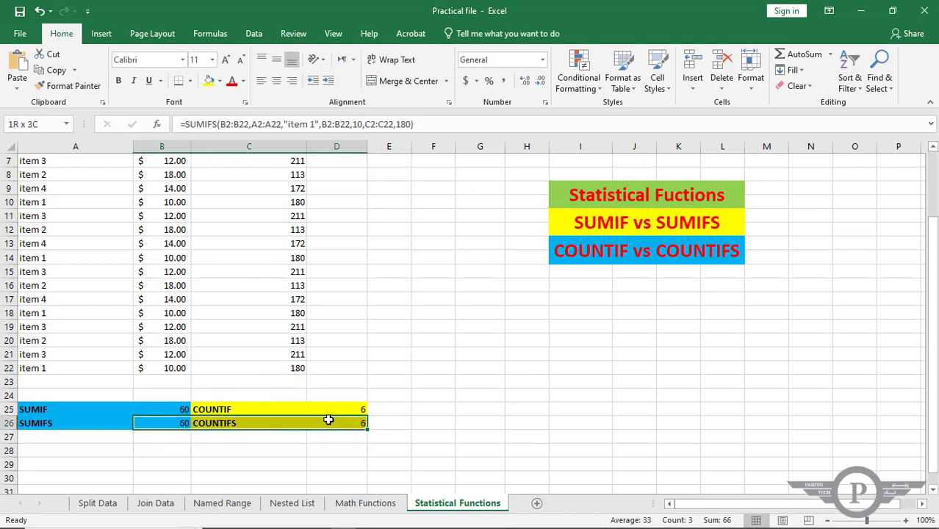
{"action": "double_click", "coordinate": [294, 368]}
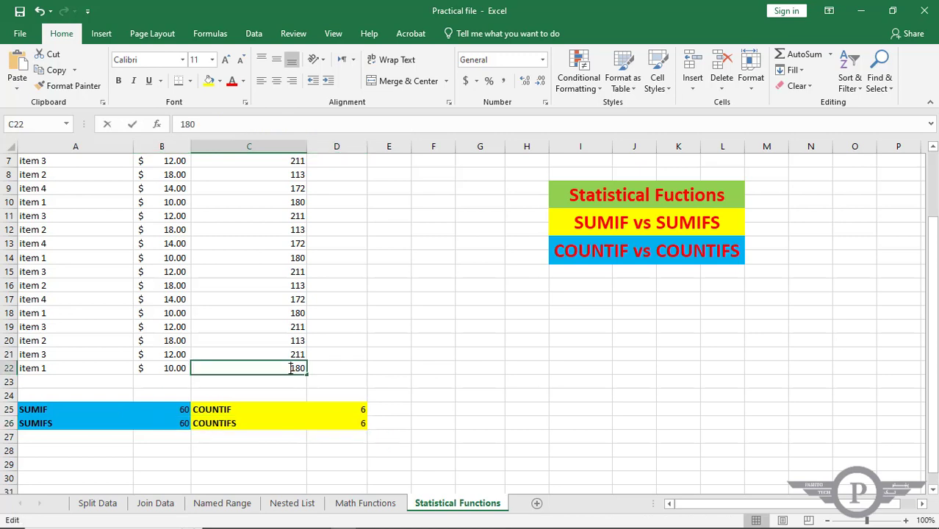
{"action": "left_click_drag", "start_coordinate": [309, 368], "coordinate": [308, 373]}
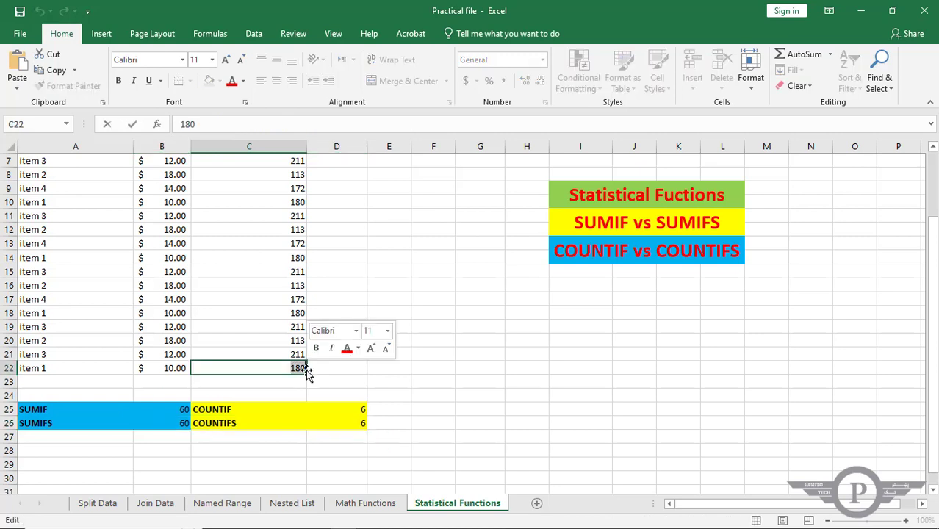
{"action": "type", "text": "181"}
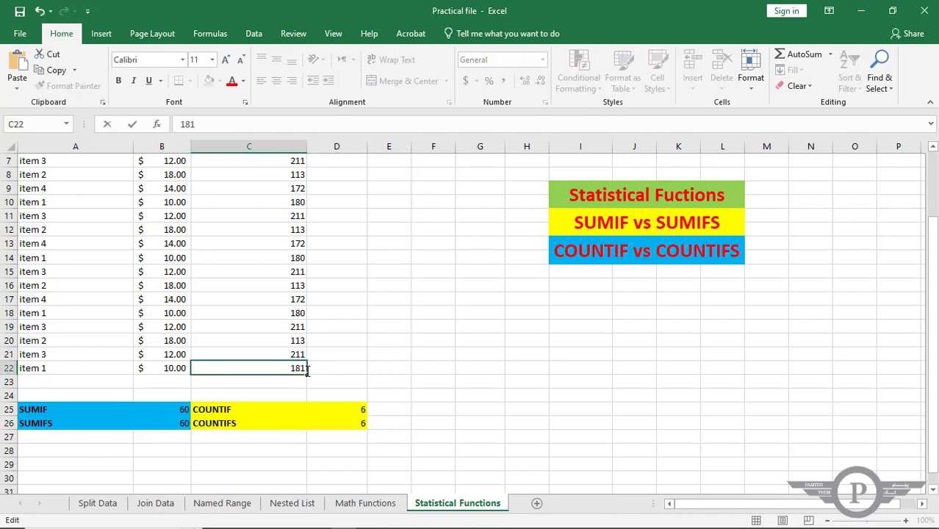
{"action": "key", "text": "Return"}
Step: Check that SUMIFS in B26 drops to 50 and COUNTIFS in D26 to 5
{"action": "left_click", "coordinate": [180, 424]}
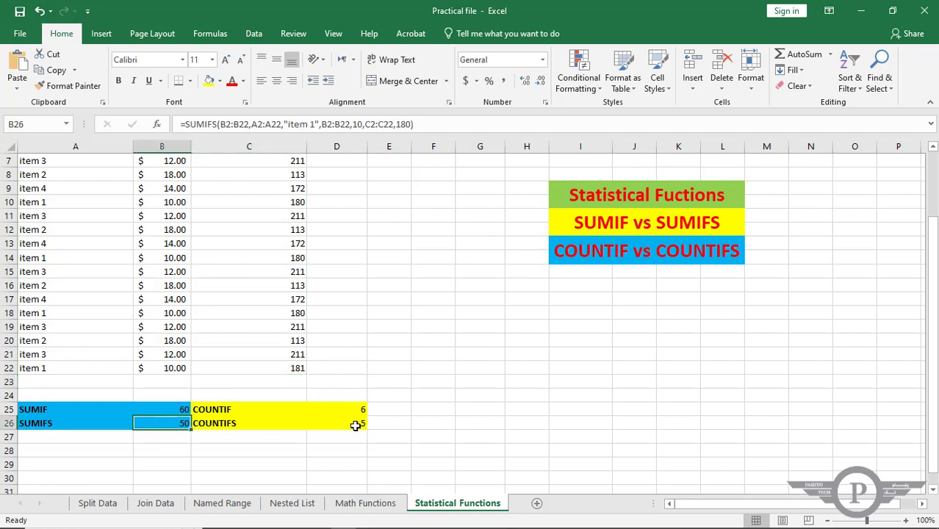
{"action": "left_click", "coordinate": [355, 425]}
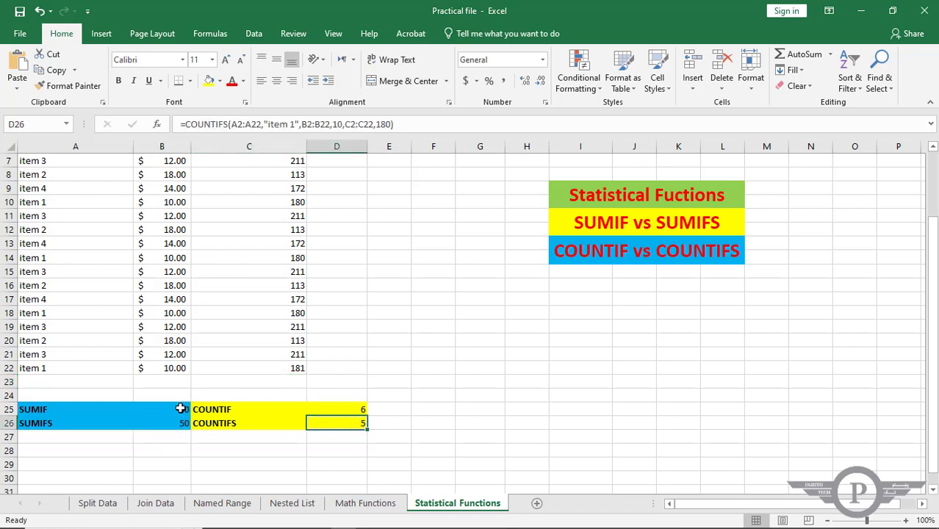
{"action": "left_click_drag", "start_coordinate": [180, 408], "coordinate": [332, 409]}
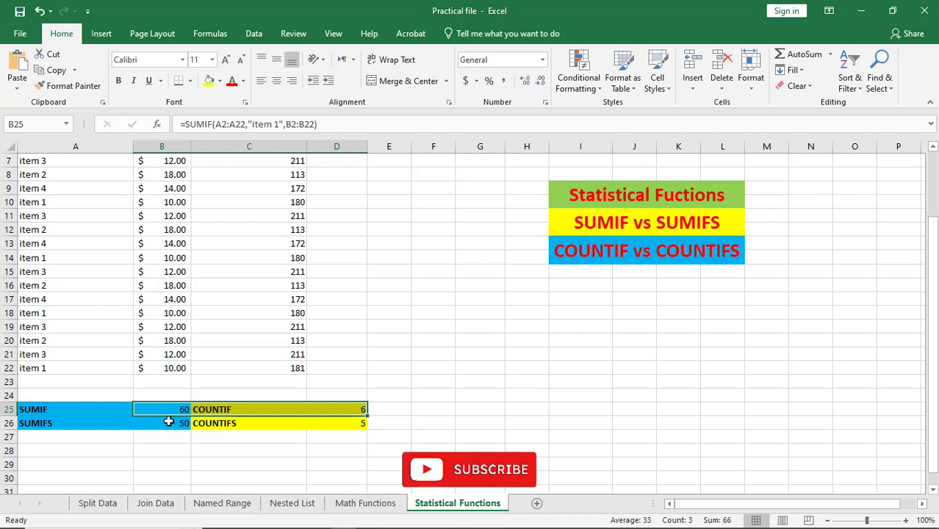
{"action": "left_click_drag", "start_coordinate": [167, 420], "coordinate": [329, 426]}
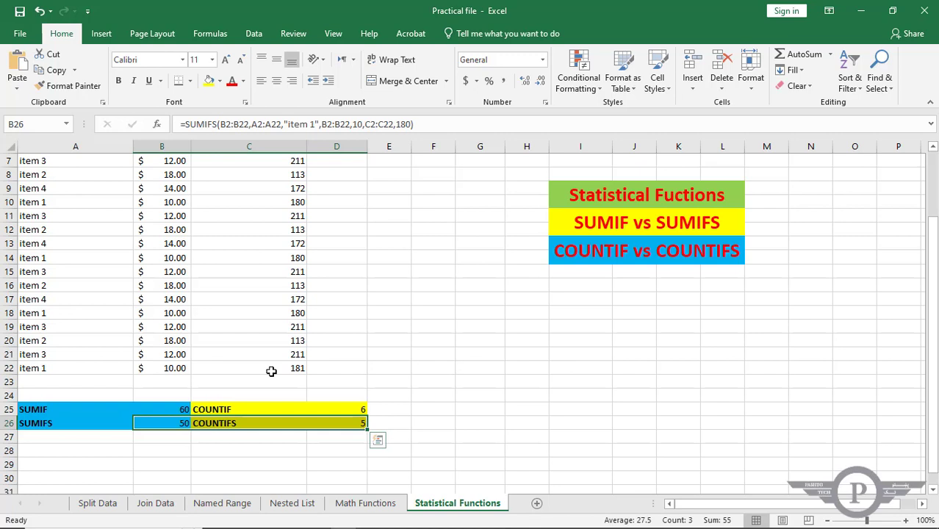
Step: Set C22 back to 180 and confirm the SUMIFS in B26 returns to 60
{"action": "left_click", "coordinate": [83, 369]}
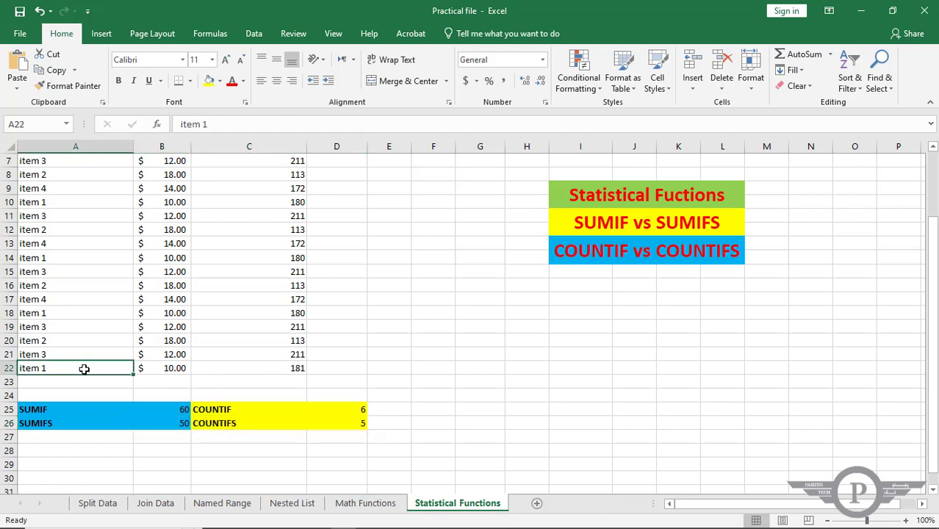
{"action": "left_click", "coordinate": [167, 367]}
{"action": "left_click", "coordinate": [276, 369]}
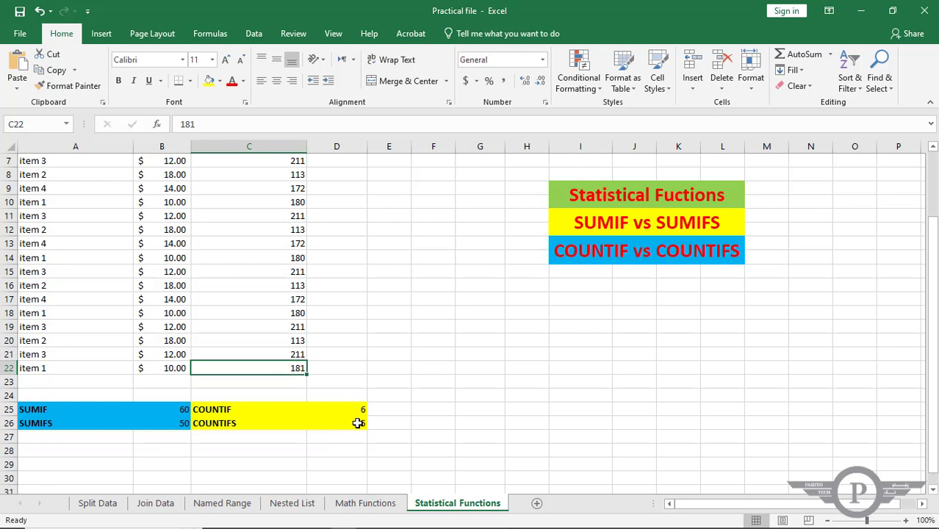
{"action": "double_click", "coordinate": [302, 367]}
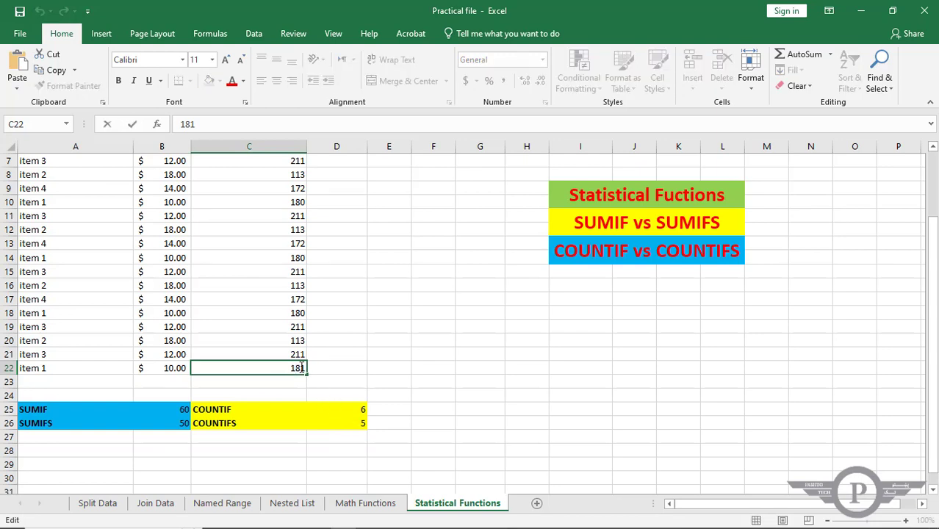
{"action": "left_click_drag", "start_coordinate": [301, 367], "coordinate": [306, 368]}
{"action": "type", "text": "0"}
{"action": "key", "text": "Return"}
{"action": "left_click", "coordinate": [179, 424]}
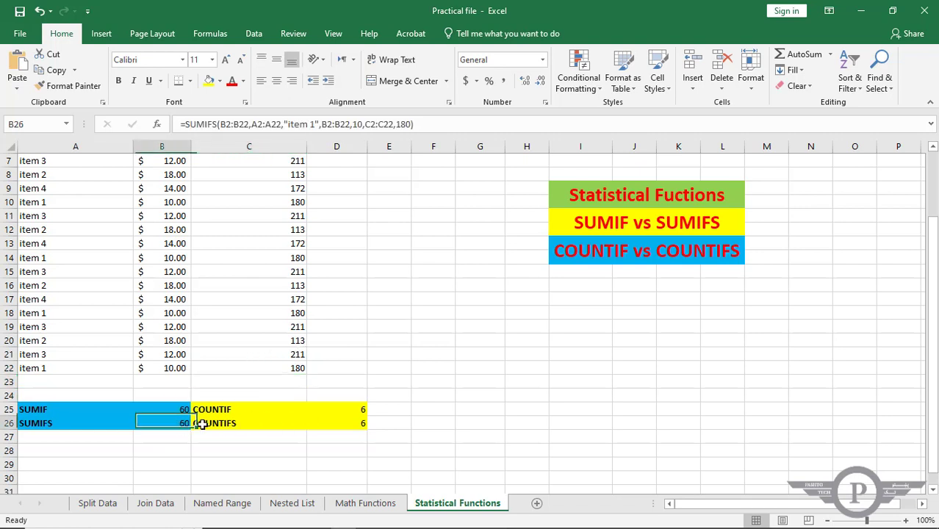